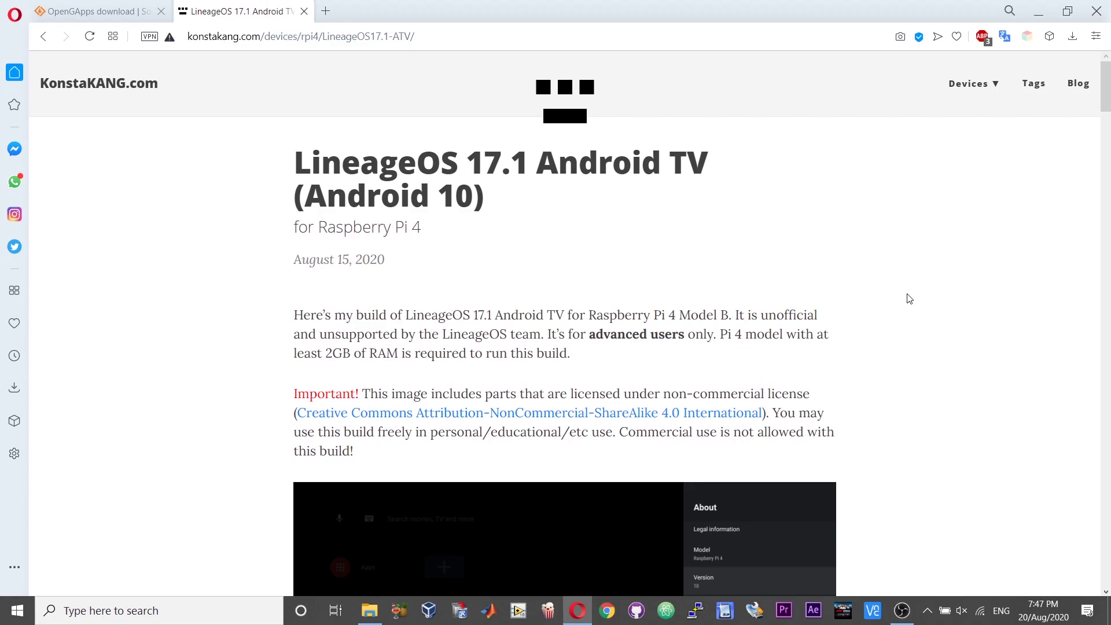
- Read through the KonstaKANG LineageOS 17.1 page, then switch to the OpenGApps SourceForge tab
scroll(909, 299, "down", 4)
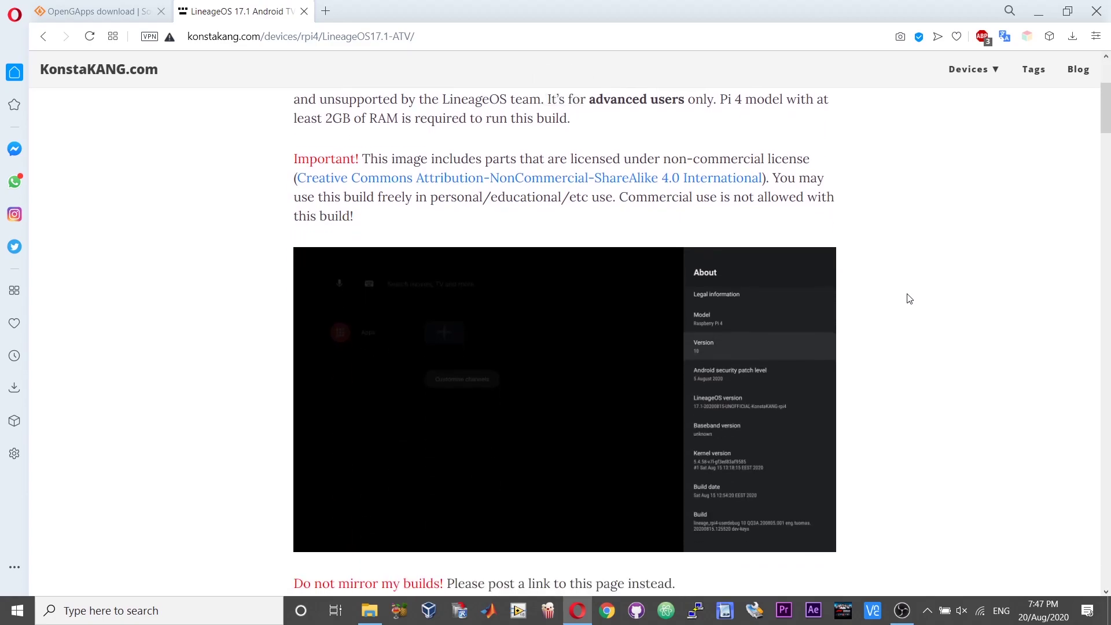
scroll(909, 299, "down", 1)
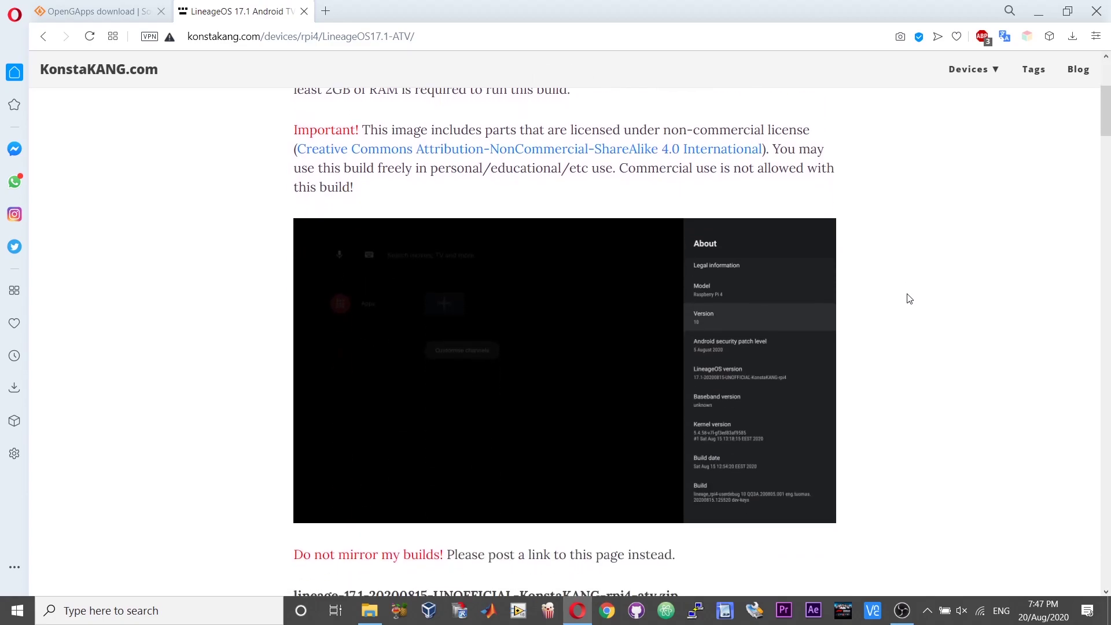
scroll(909, 299, "down", 2)
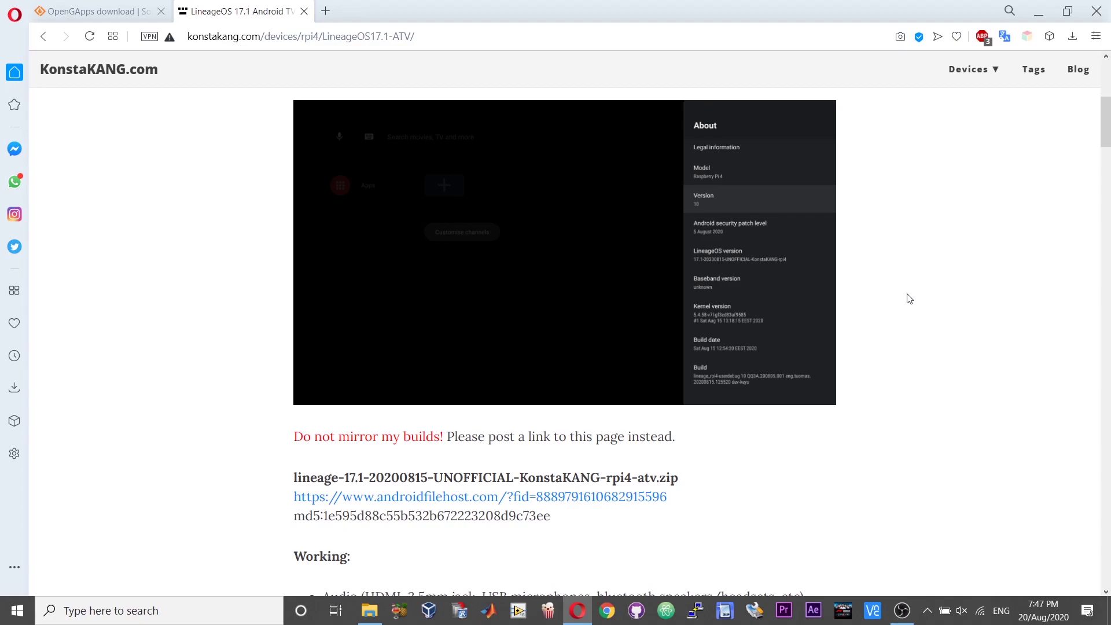
scroll(909, 298, "down", 2)
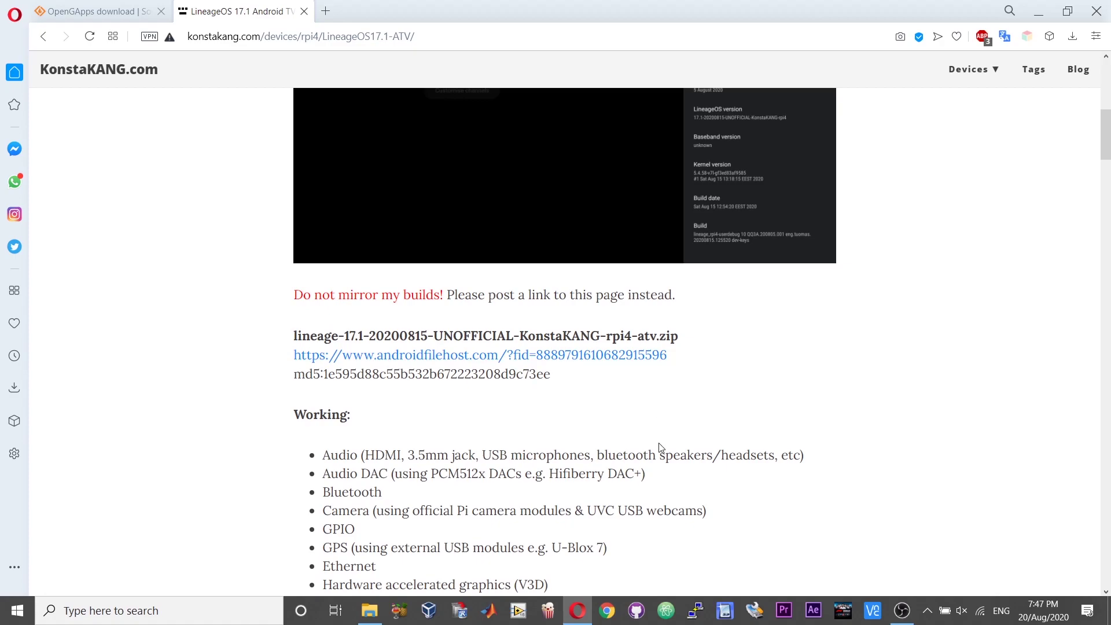
scroll(657, 449, "down", 15)
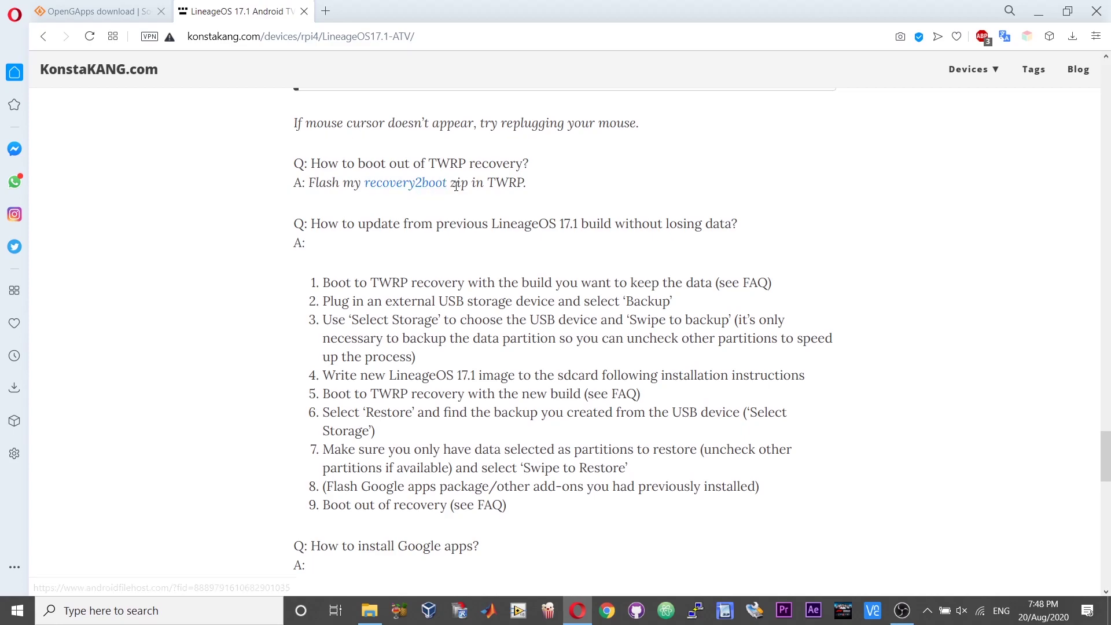
key("ctrl+Tab")
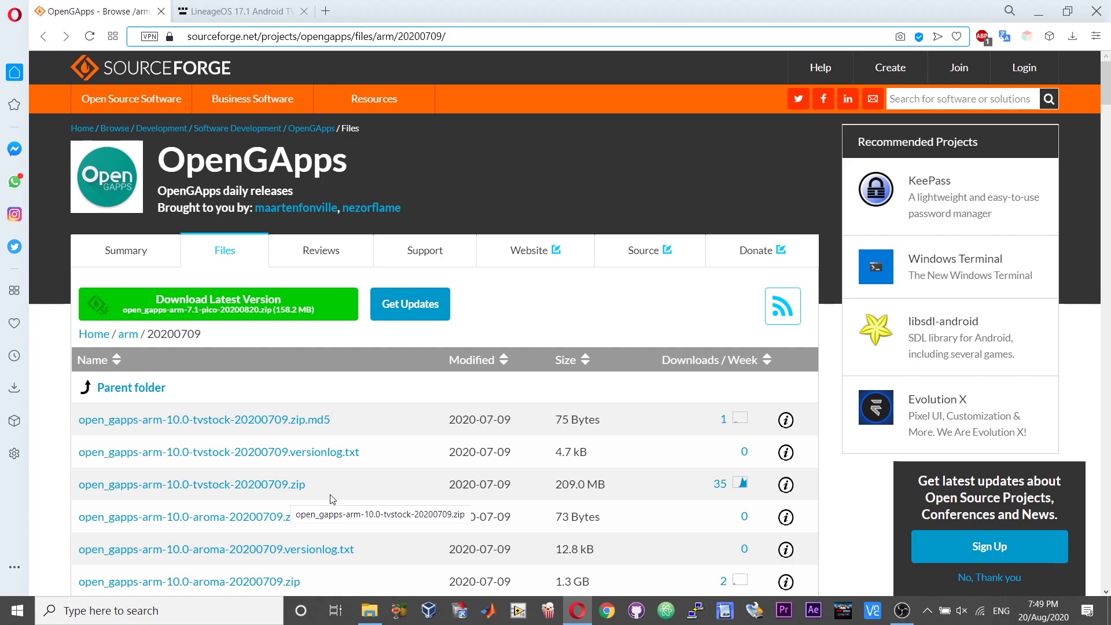
- Download open_gapps-arm-10.0-tvstock-20200709.zip from the SourceForge files listing
left_click(297, 485)
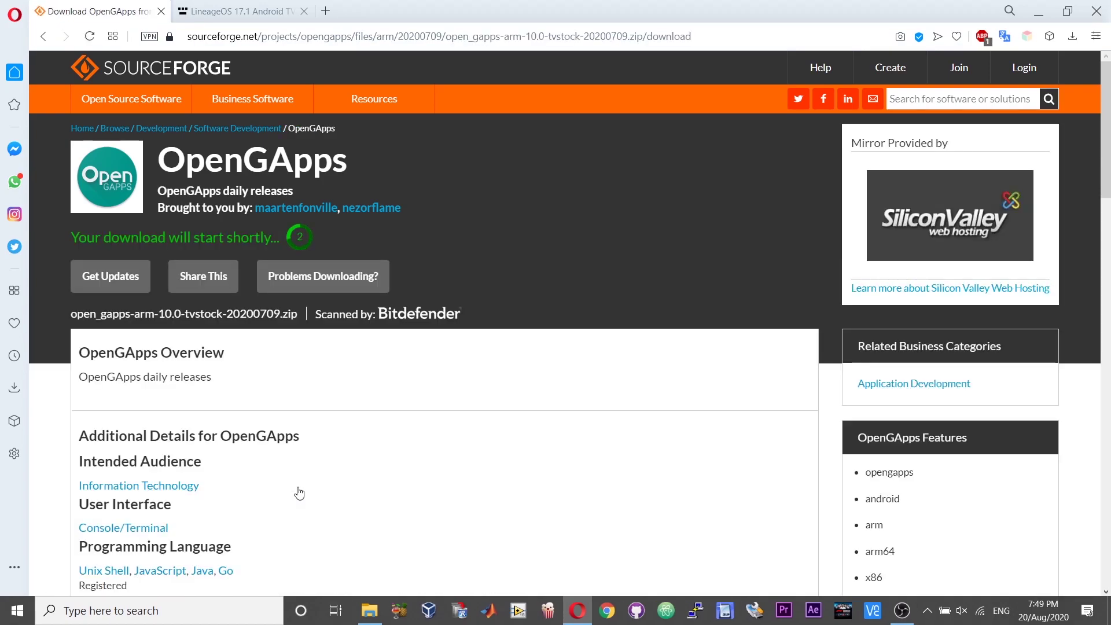
left_click_drag(299, 493, 544, 192)
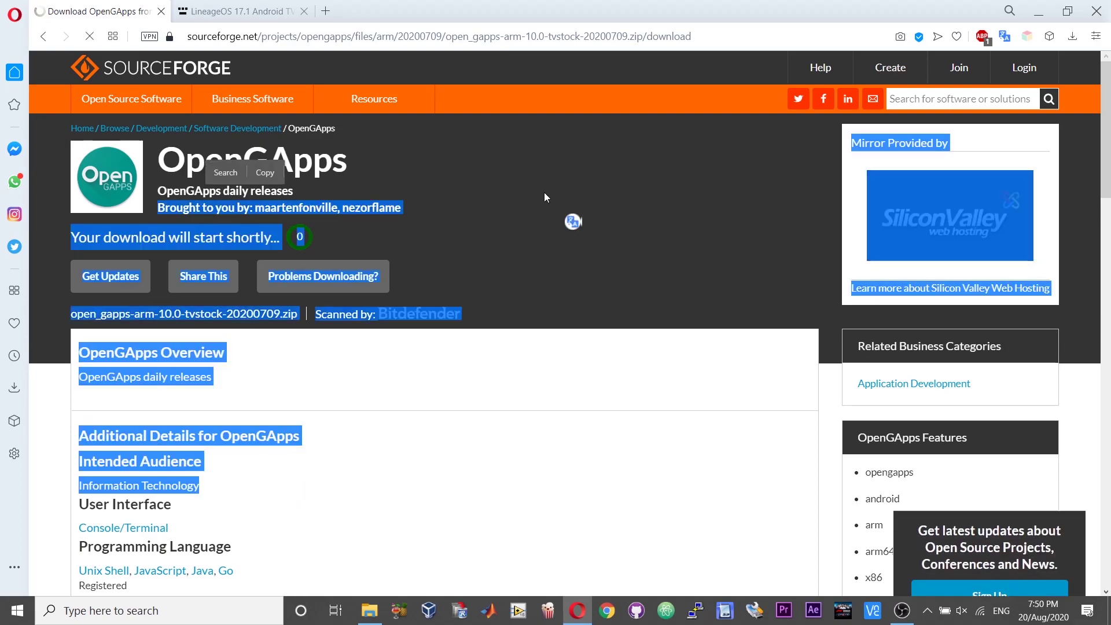
left_click(612, 499)
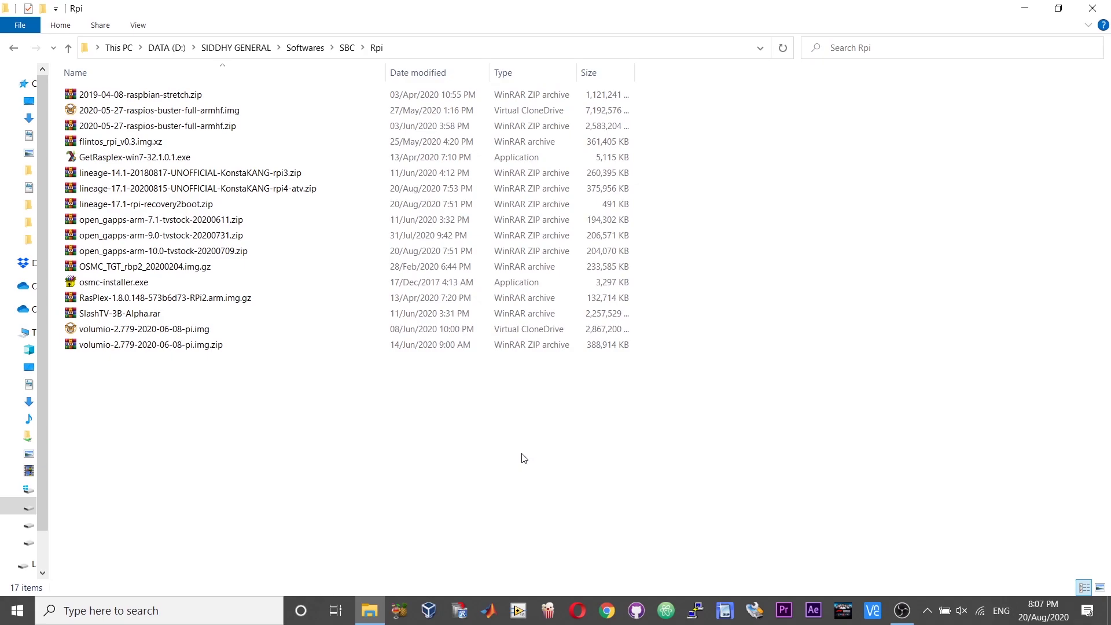
- Launch Raspberry Pi Imager from search and allow it to make changes
left_click(153, 610)
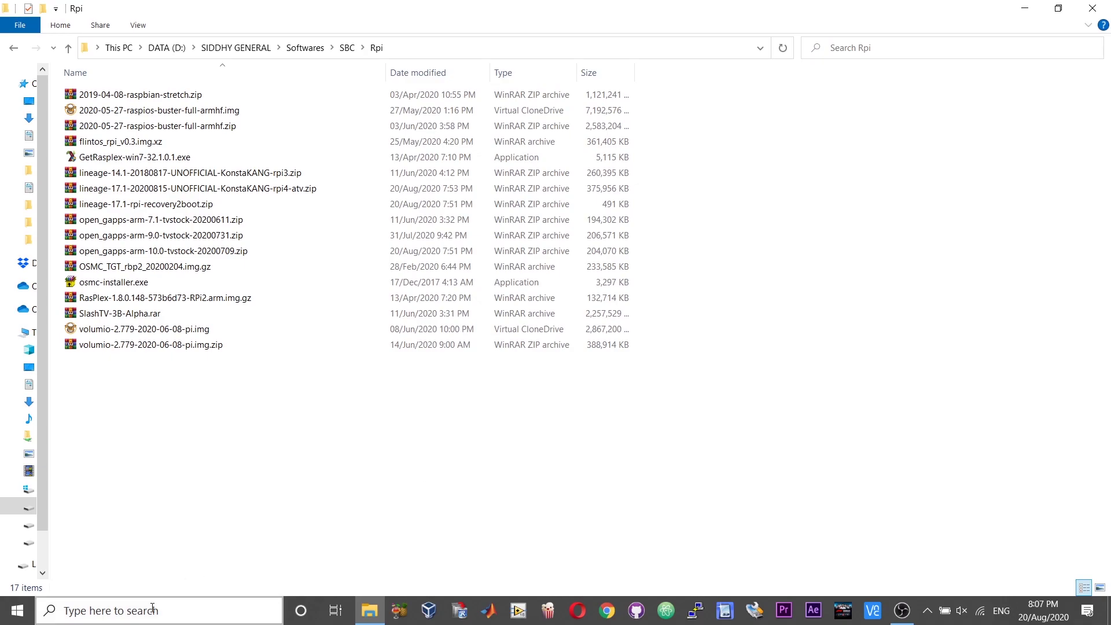
type("raspb")
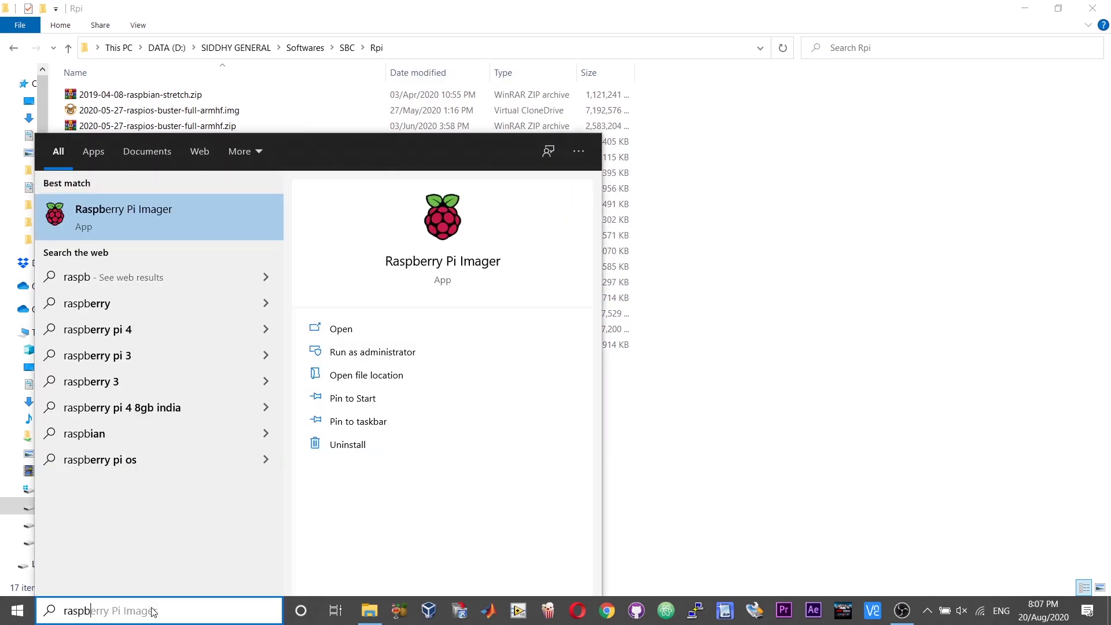
left_click(157, 208)
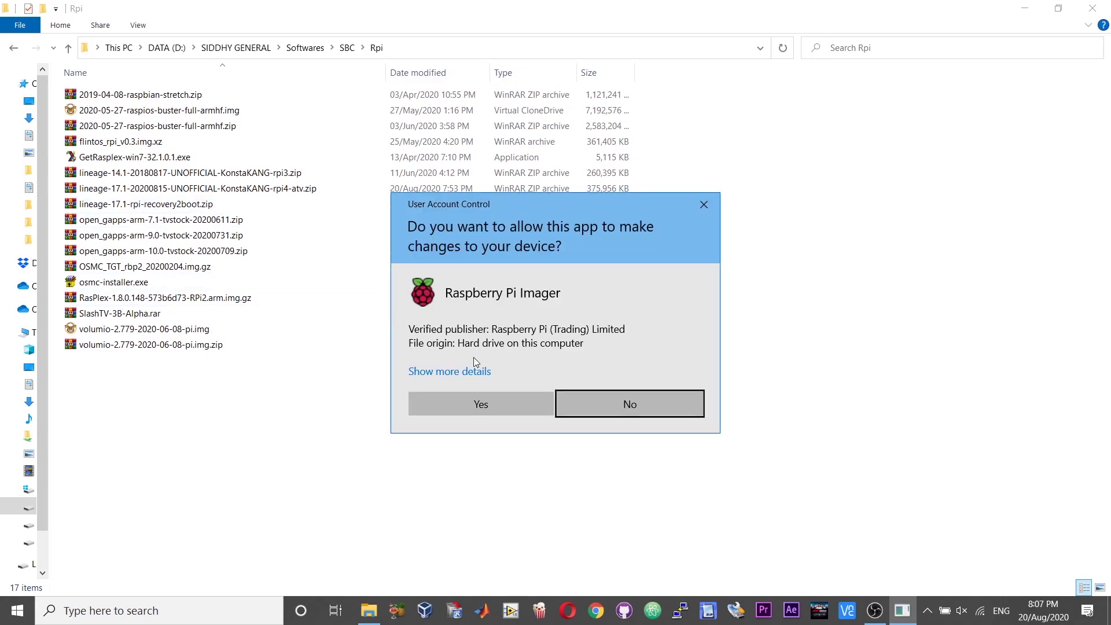
left_click(498, 402)
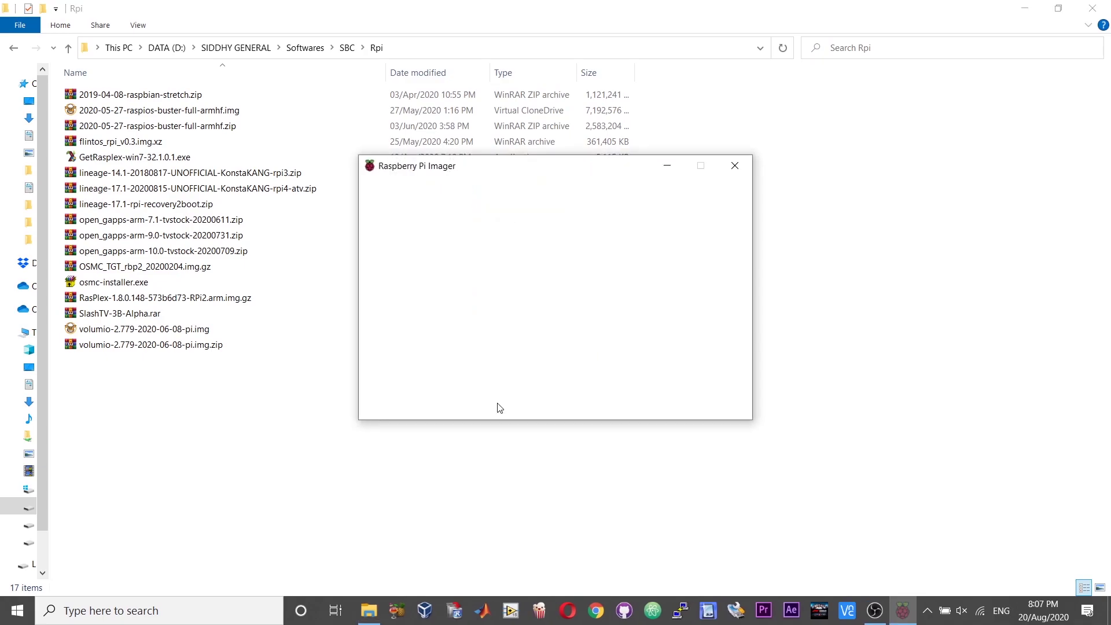
- Choose the lineage-17.1 rpi4-atv zip as a custom operating system image
left_click(470, 343)
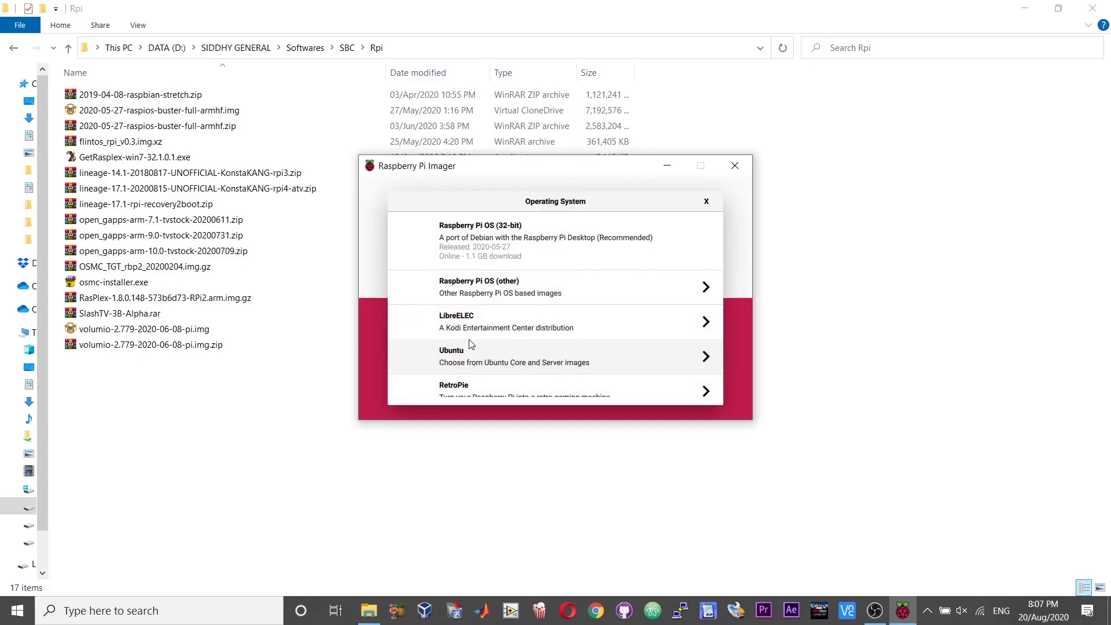
scroll(550, 330, "down", 3)
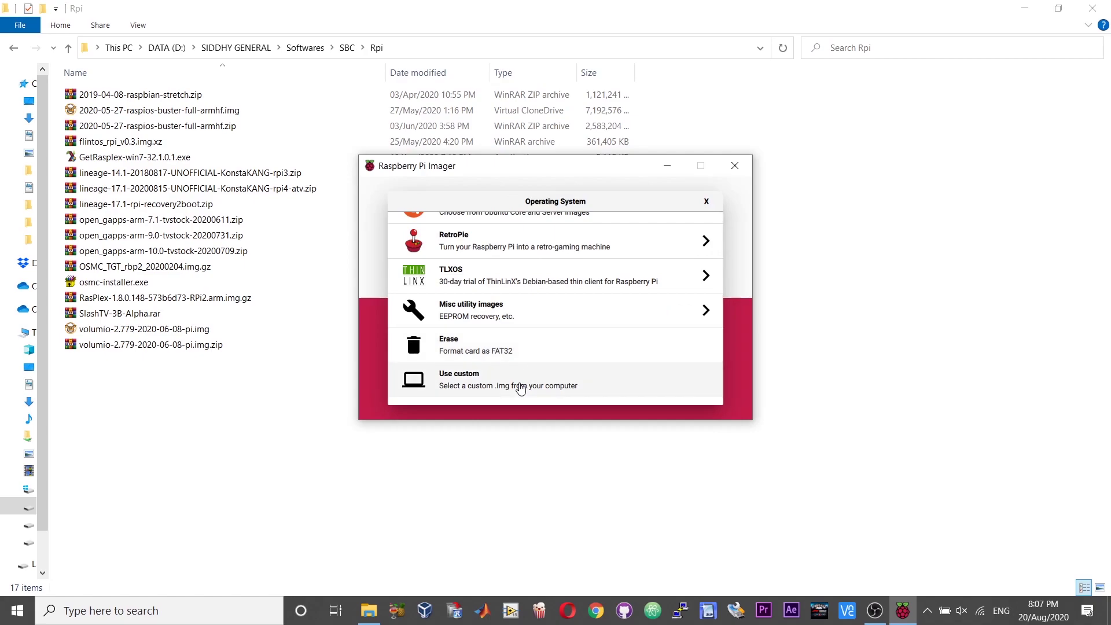
scroll(520, 389, "up", 3)
scroll(534, 289, "down", 3)
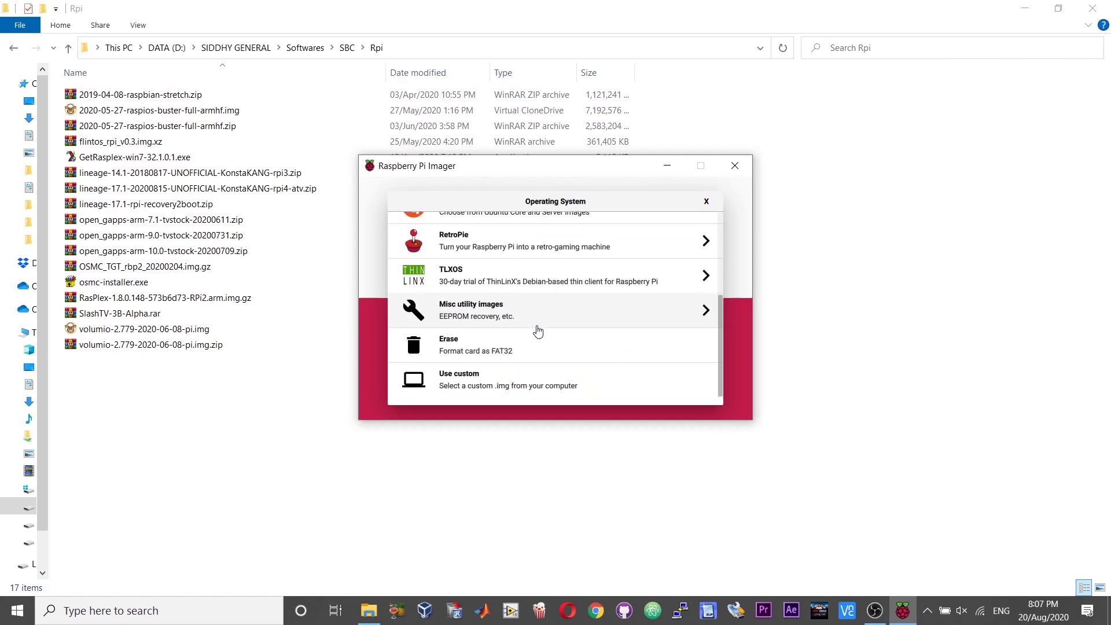
left_click(525, 386)
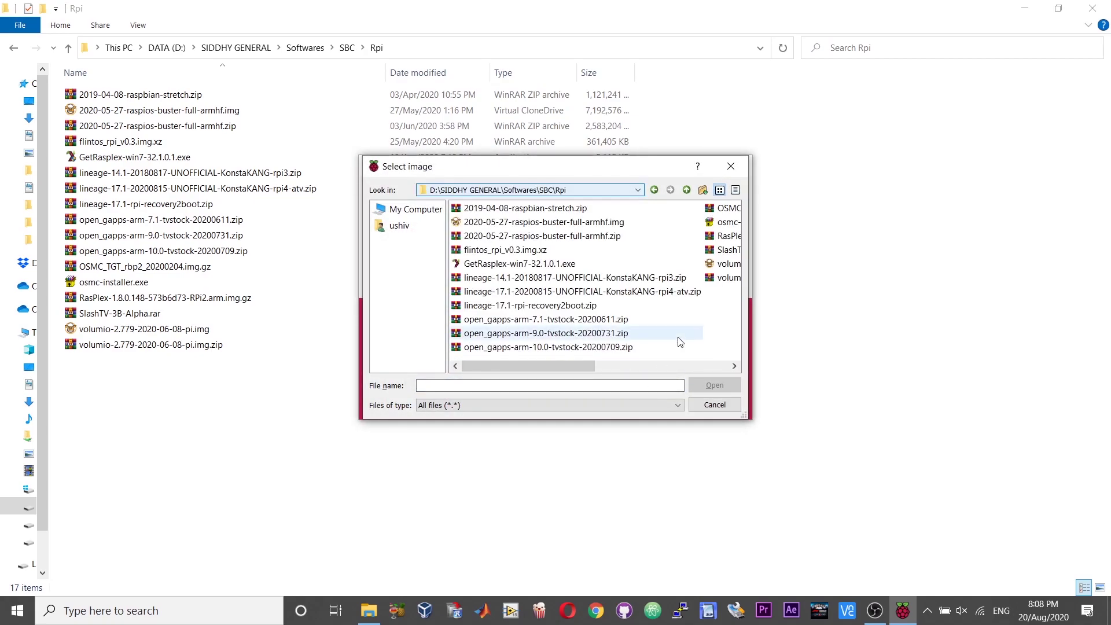
left_click(656, 294)
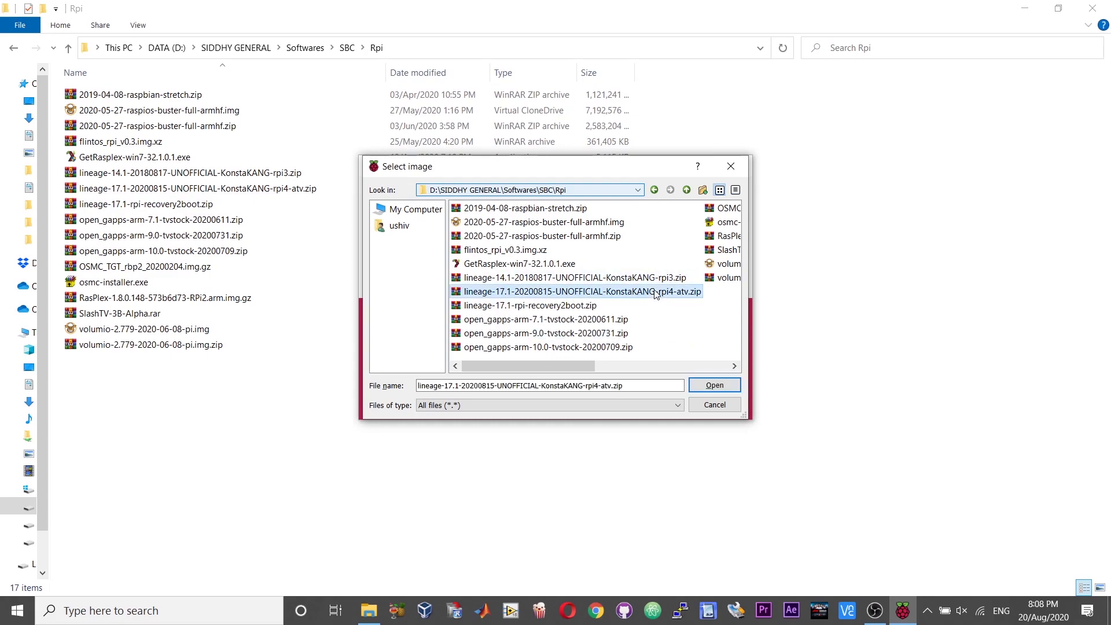
left_click(716, 386)
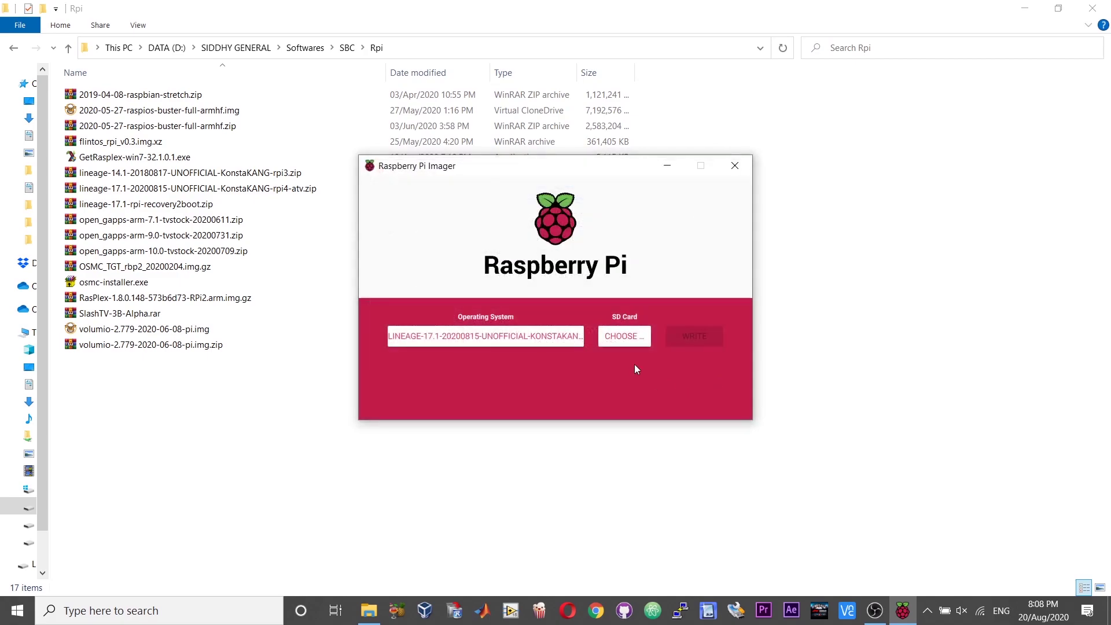
- Target the 15 GB SDHC card and start writing the image
left_click(620, 338)
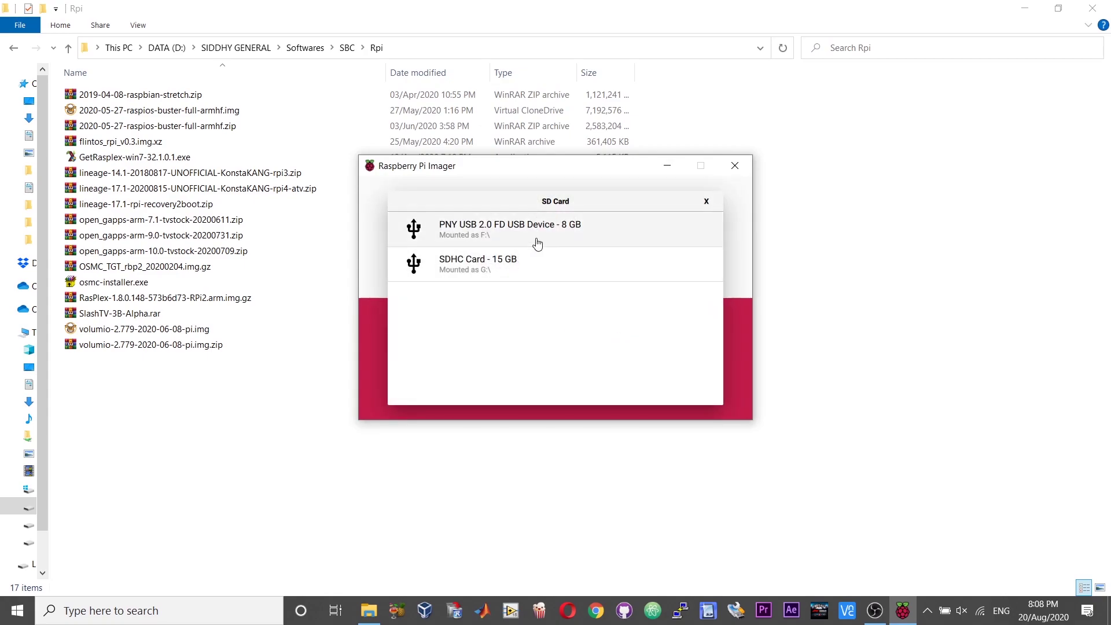
left_click(535, 263)
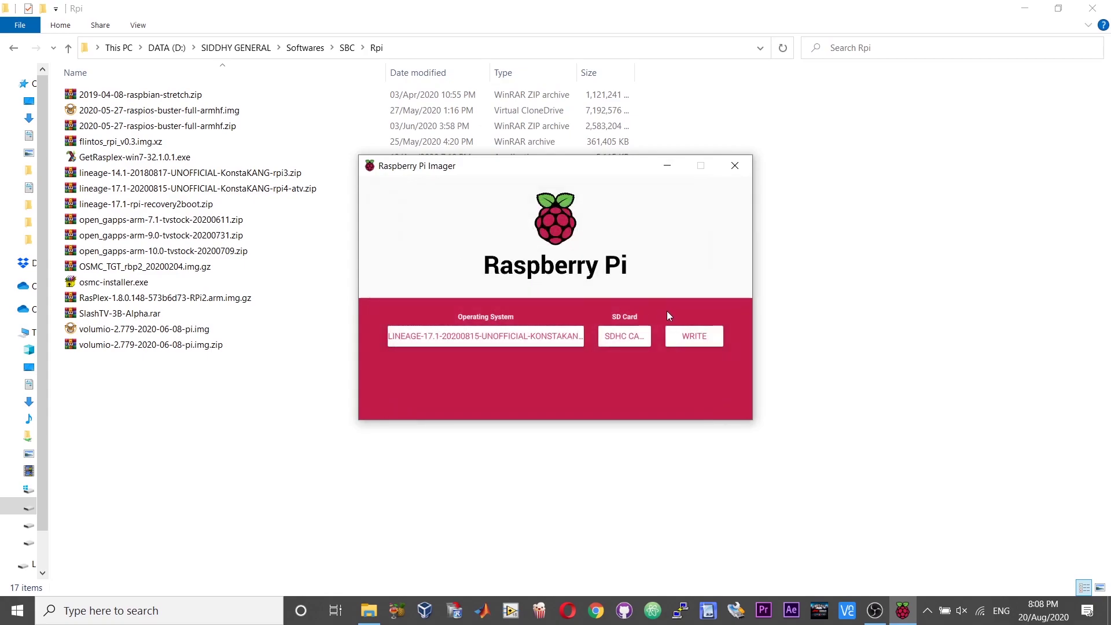
left_click(693, 338)
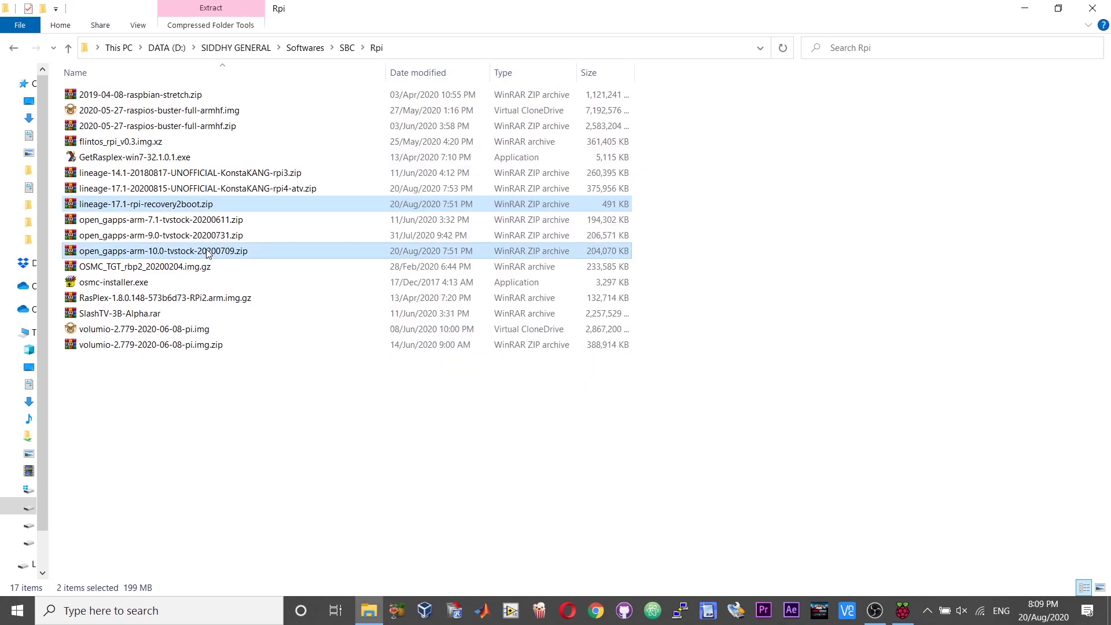
- Send the selected recovery2boot and open_gapps zips to the LINUX MINT (F:) drive
right_click(208, 255)
mouse_move(371, 443)
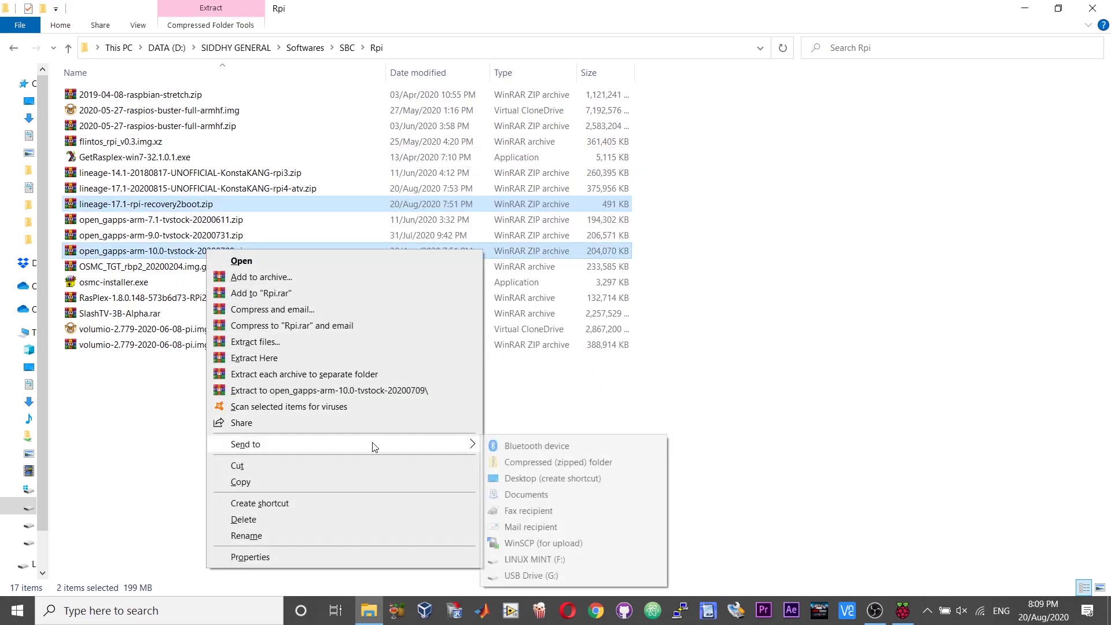
left_click(530, 560)
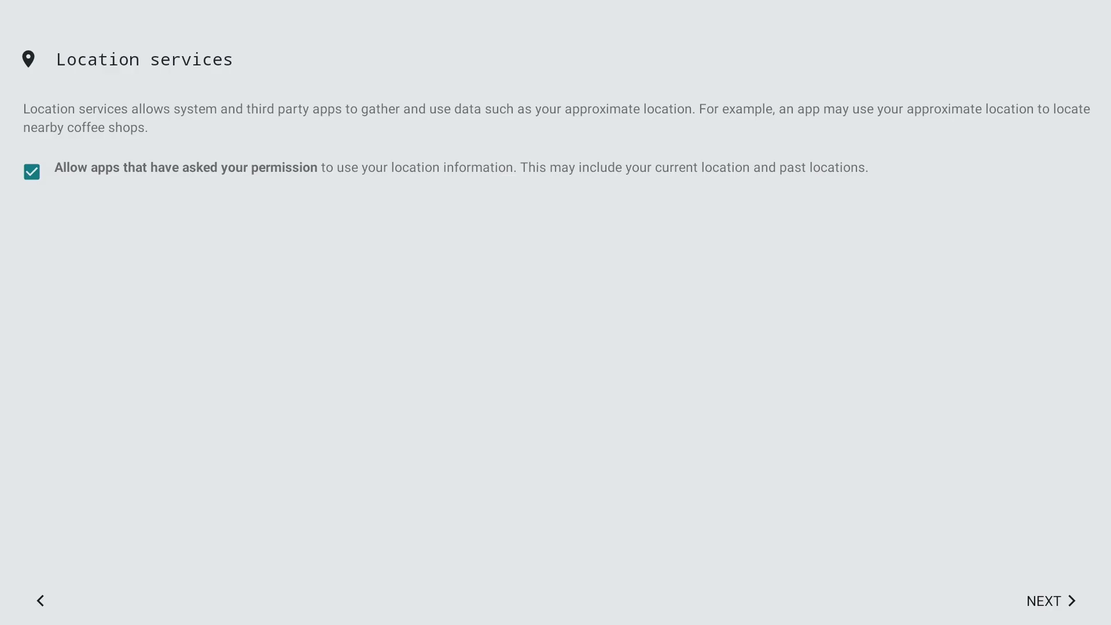
- Accept the Location services and LineageOS features pages with their defaults left on
left_click(1039, 606)
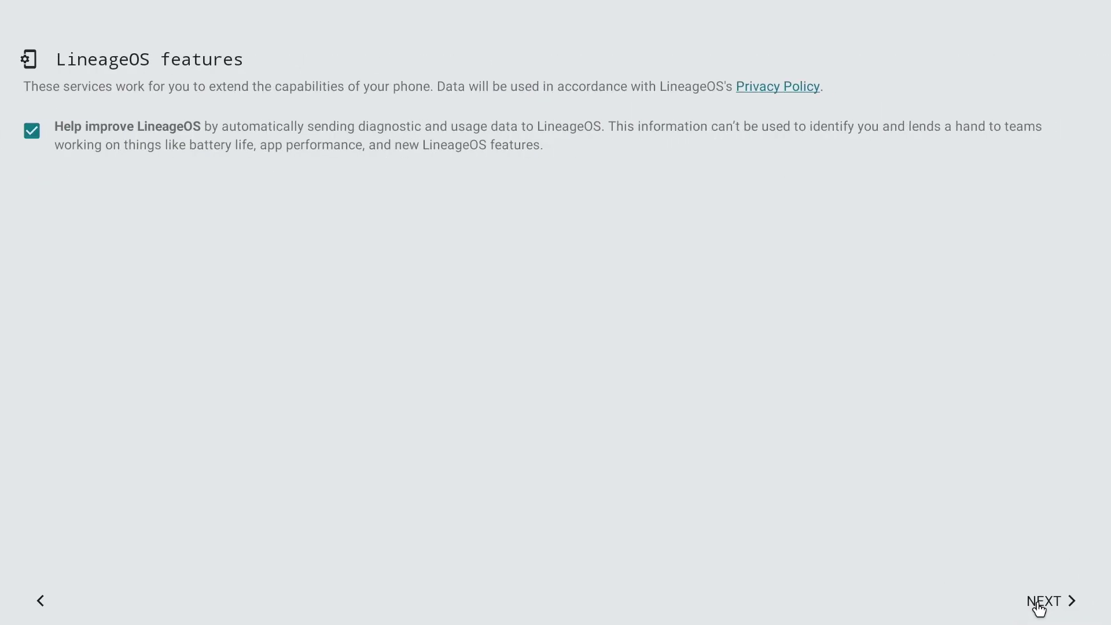
left_click(1039, 607)
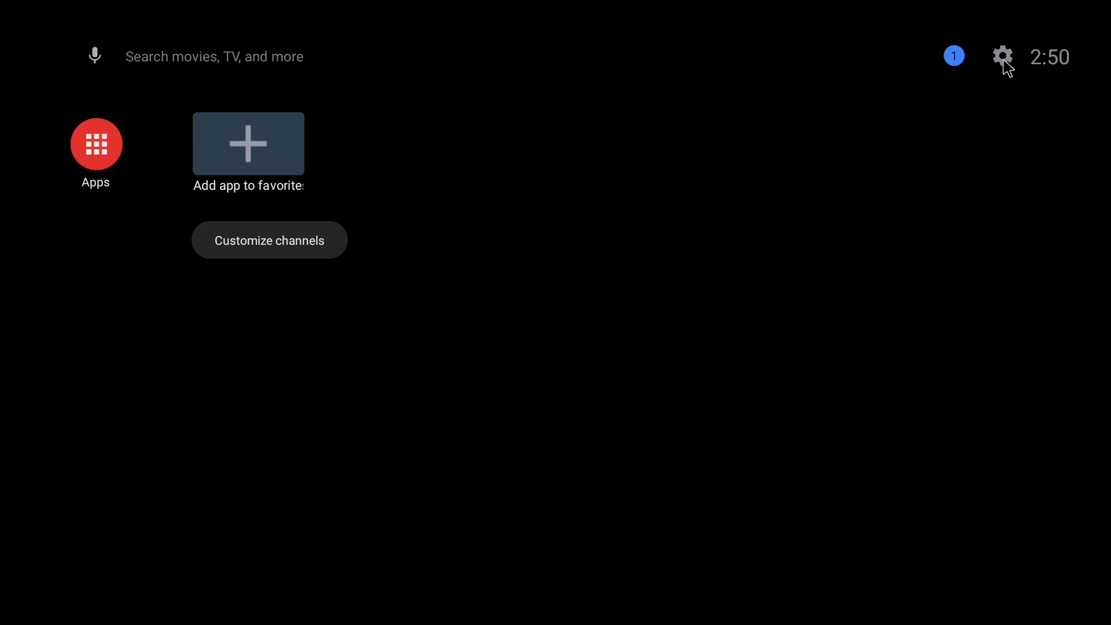
- In Settings > Device Preferences > About, tap Build repeatedly until developer mode is enabled
left_click(1002, 57)
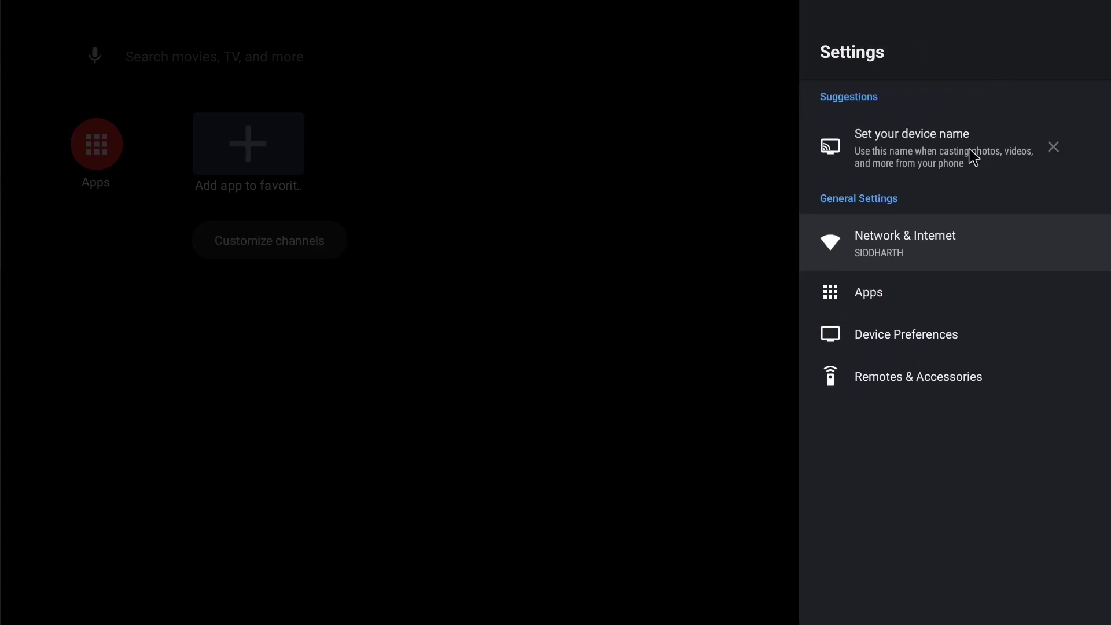
left_click(920, 342)
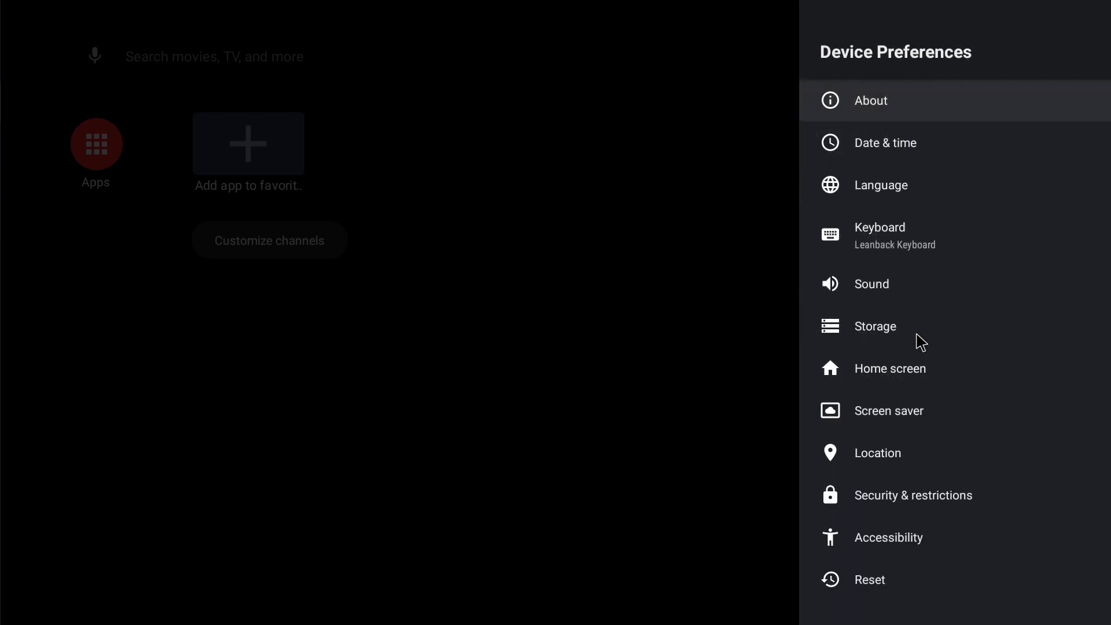
left_click(871, 100)
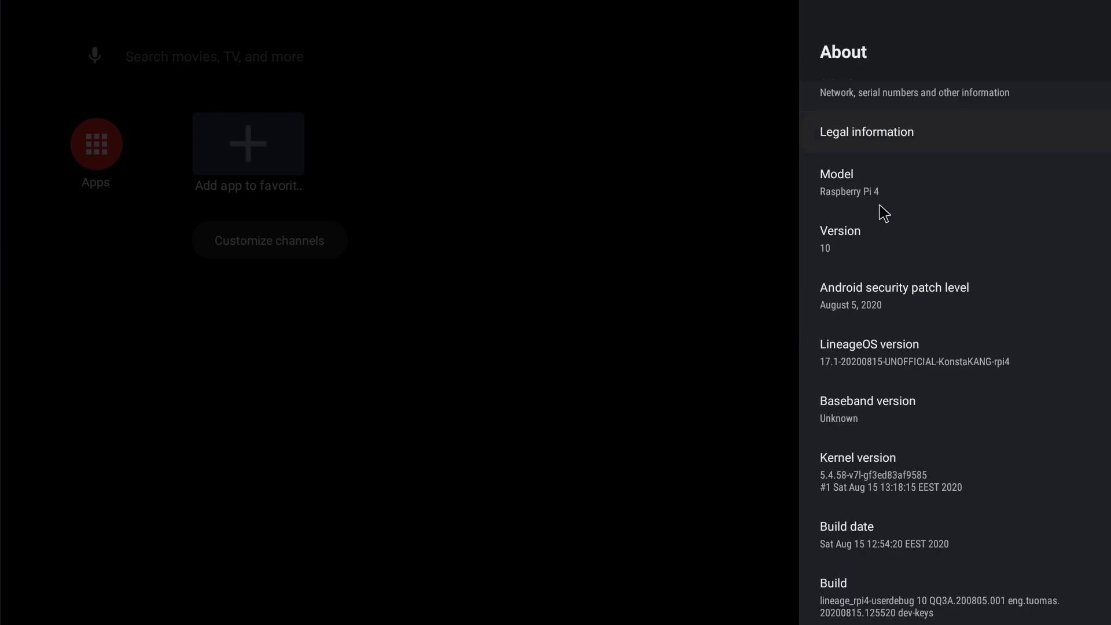
scroll(883, 213, "down", 3)
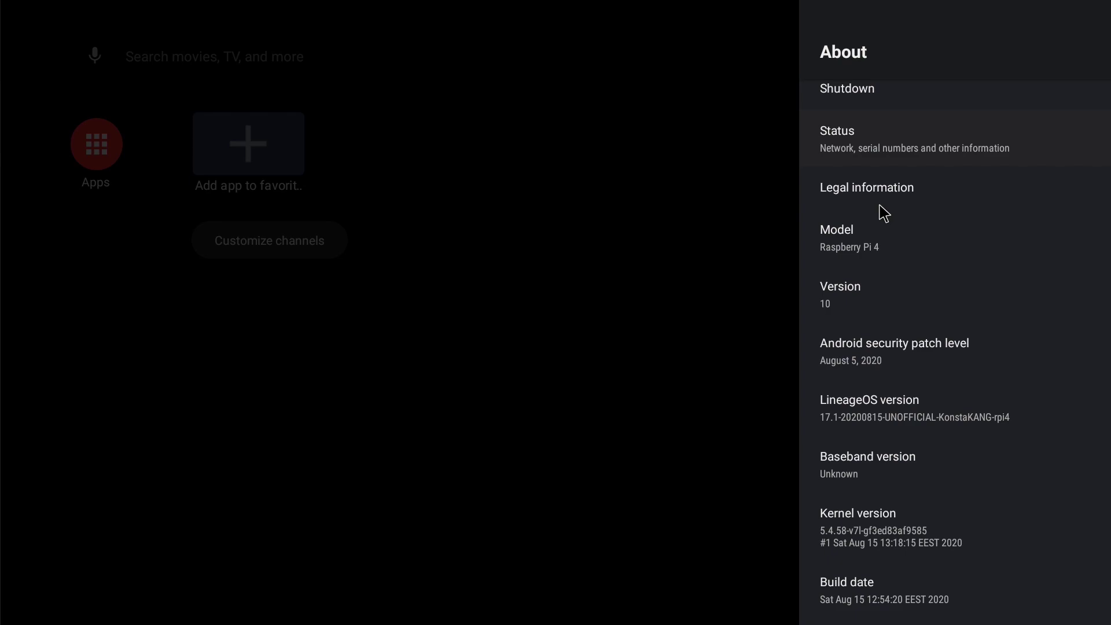
scroll(883, 213, "down", 3)
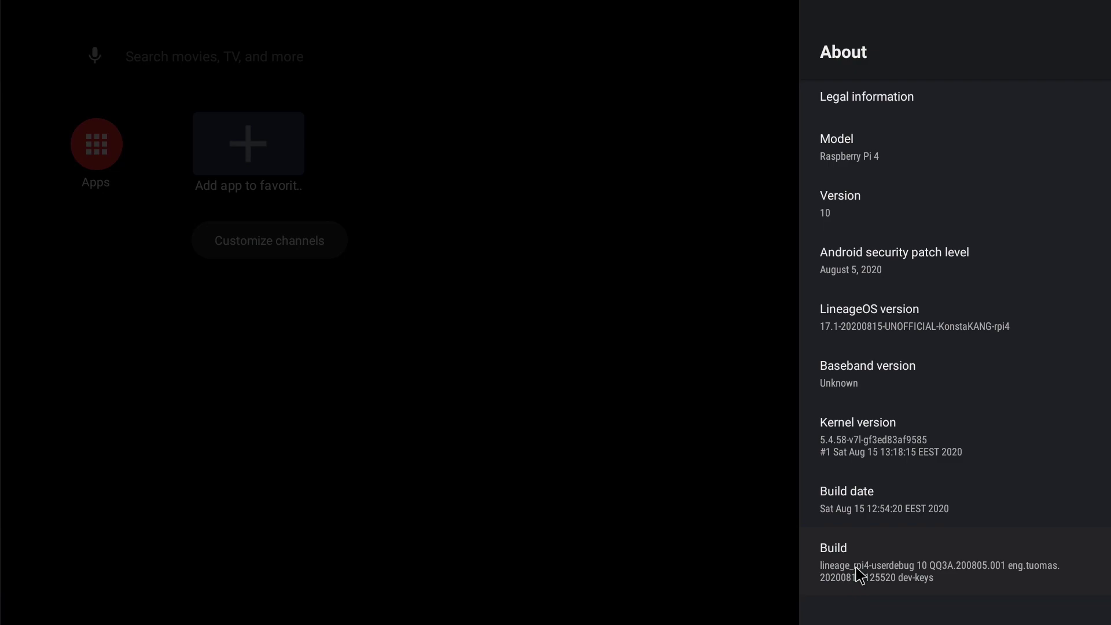
double_click(857, 569)
left_click(856, 569)
double_click(857, 569)
double_click(856, 569)
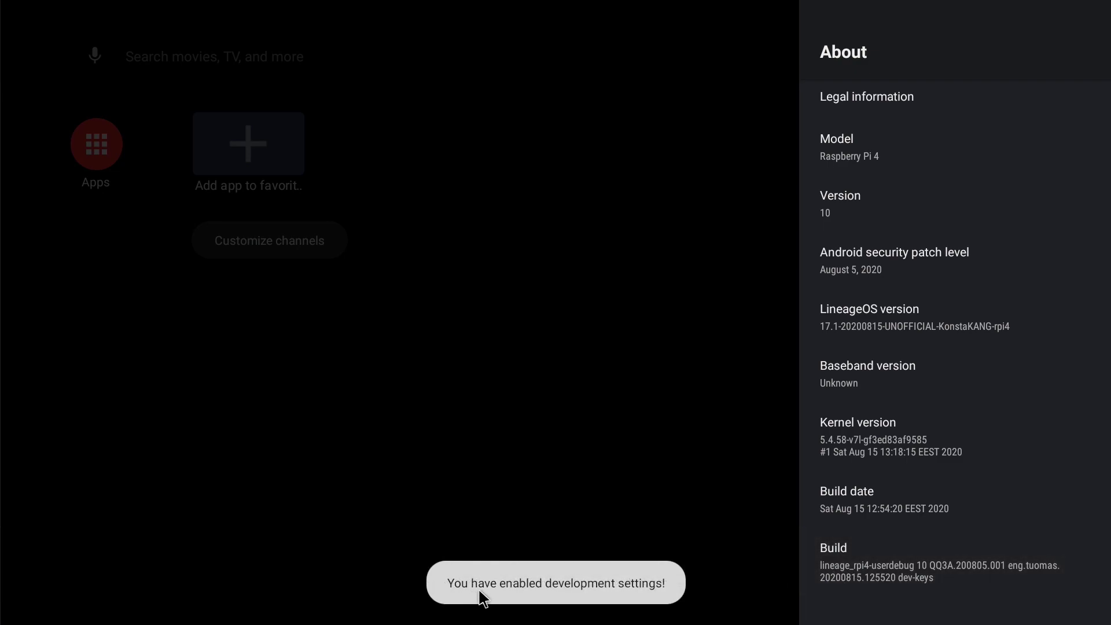
- Turn on Root access for apps in Developer options and accept the warning
right_click(769, 517)
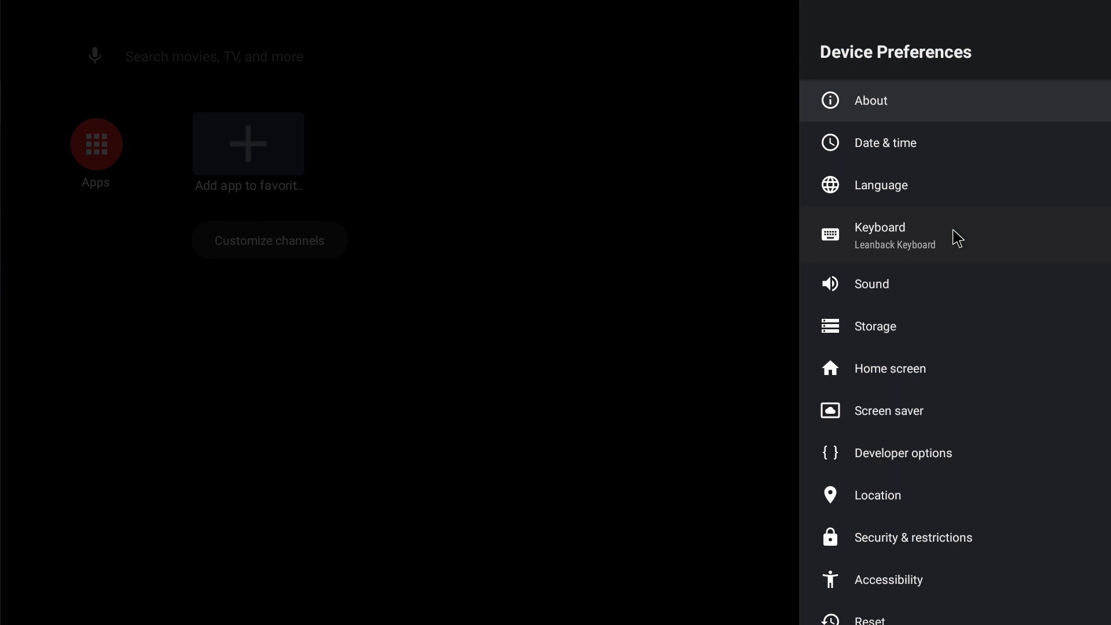
left_click(907, 463)
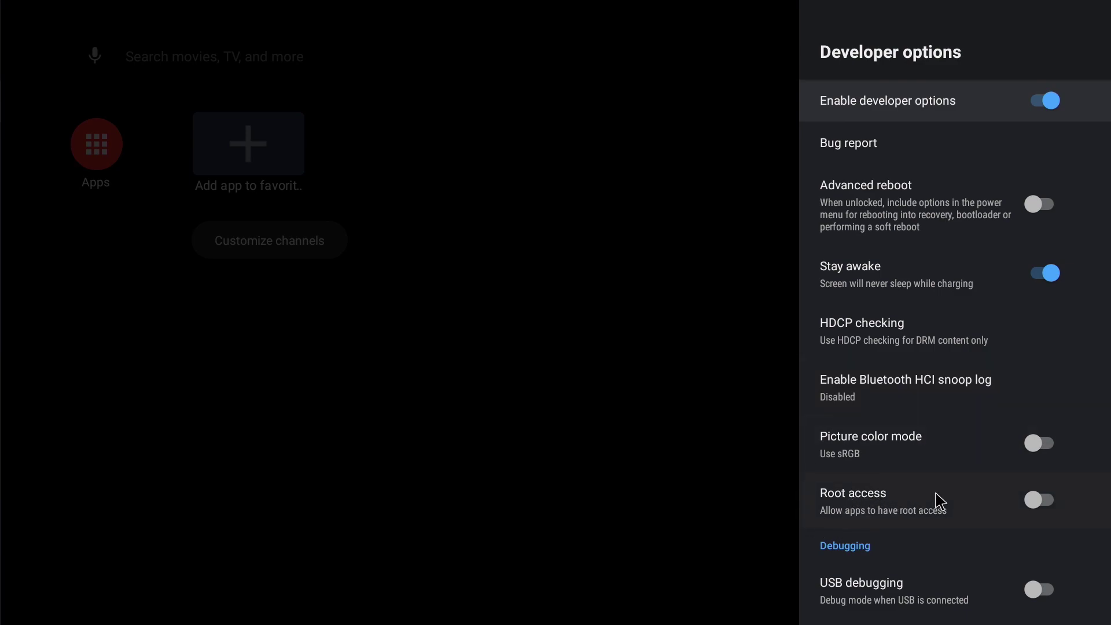
left_click(1032, 502)
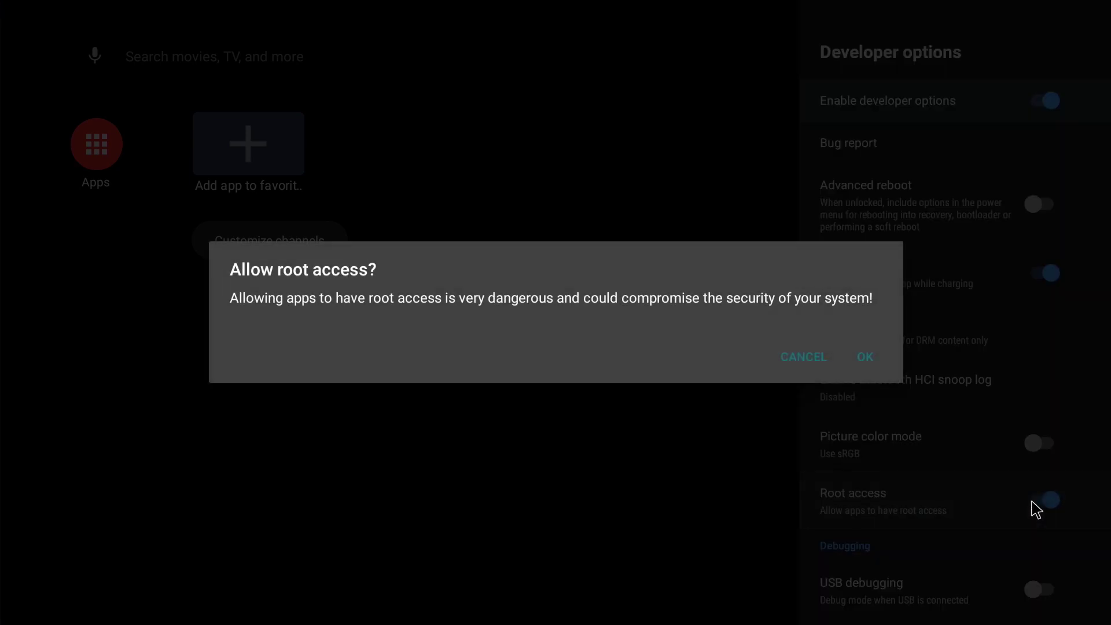
left_click(862, 362)
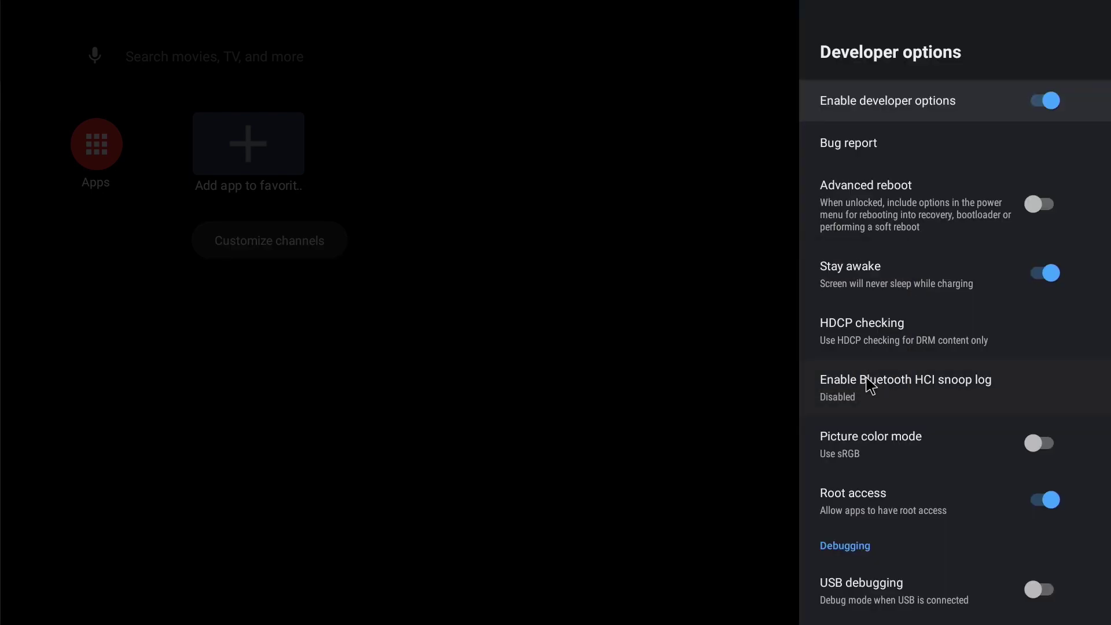
scroll(867, 376, "down", 2)
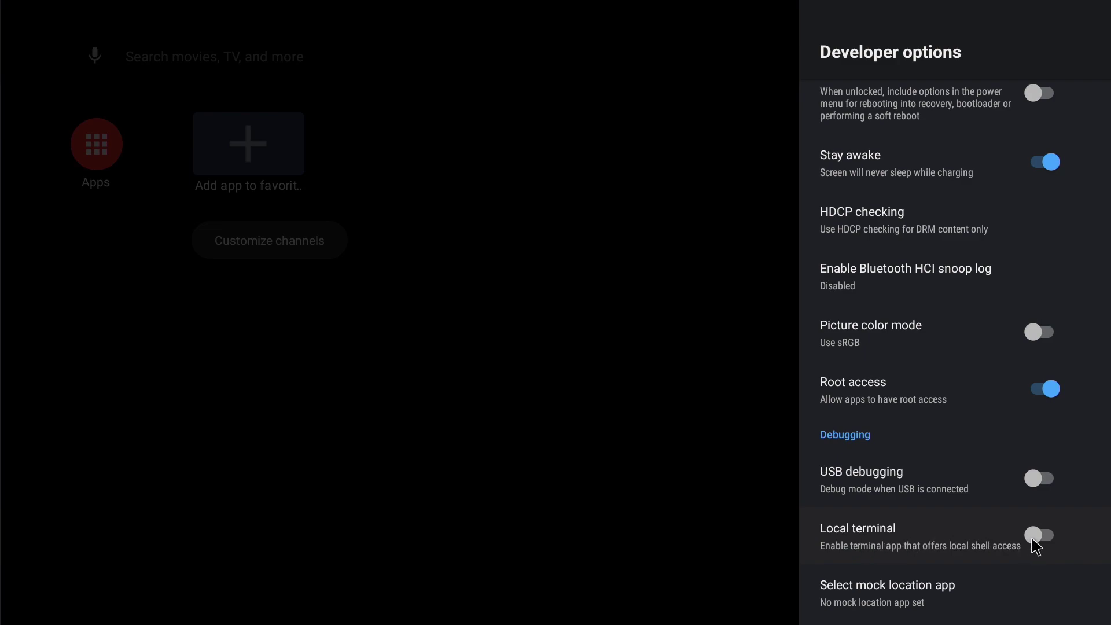
scroll(1036, 545, "up", 2)
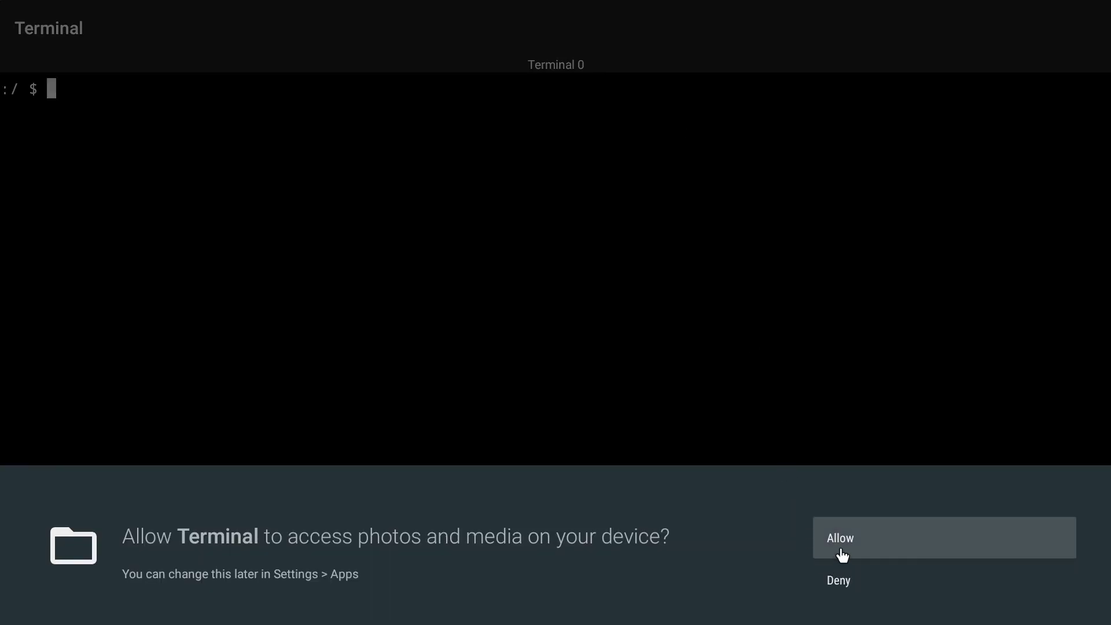
- In Terminal, allow media access, run su and rpi4-recovery.sh, then reboot
left_click(841, 557)
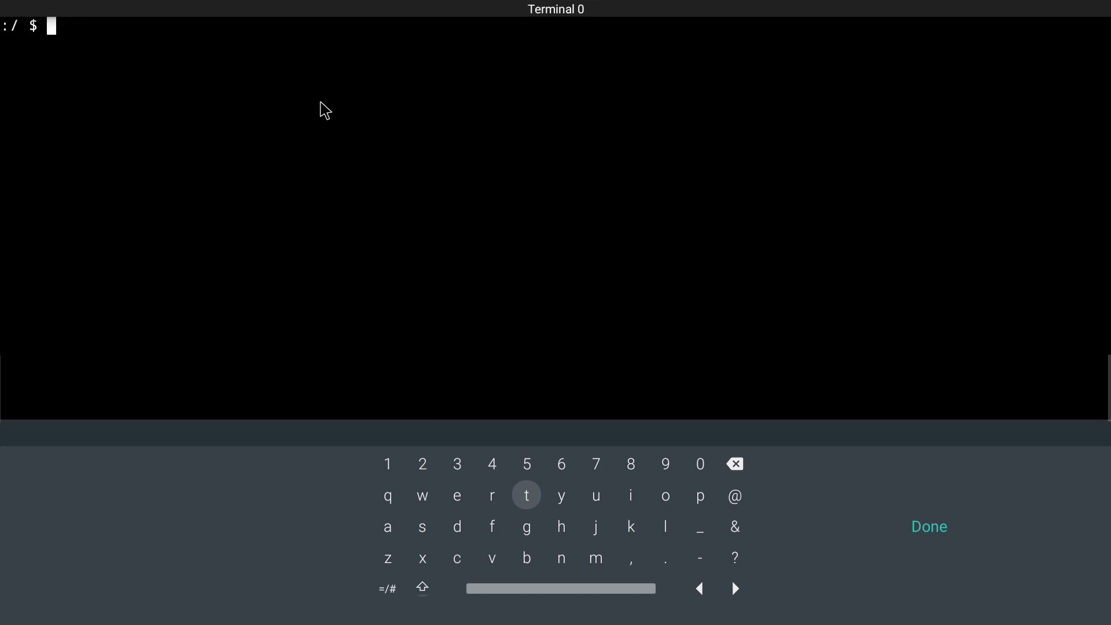
type("su")
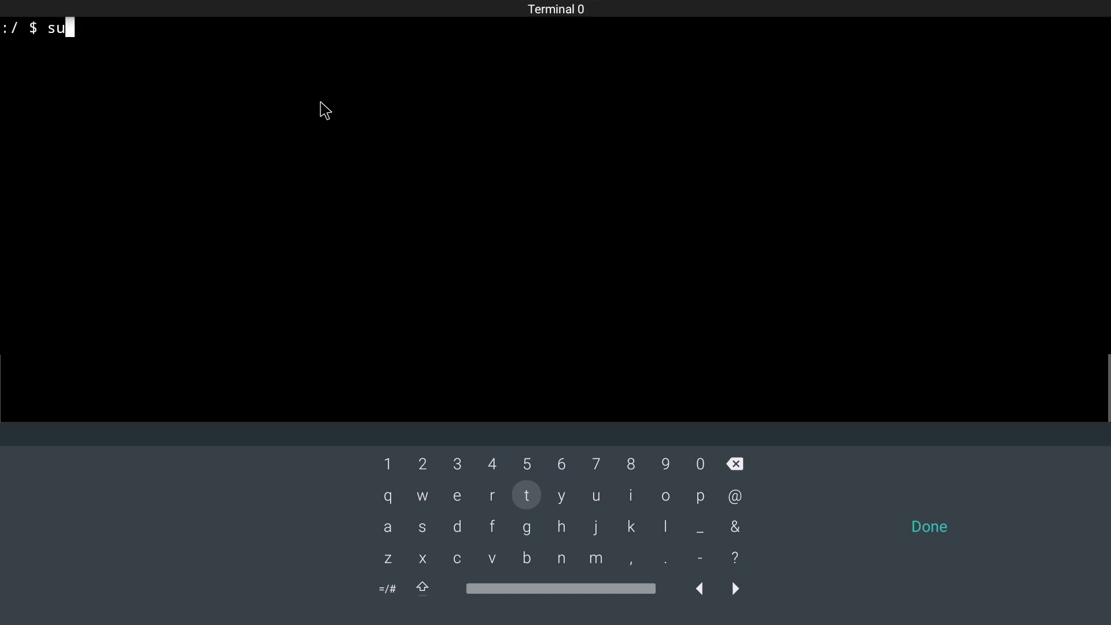
key("Return")
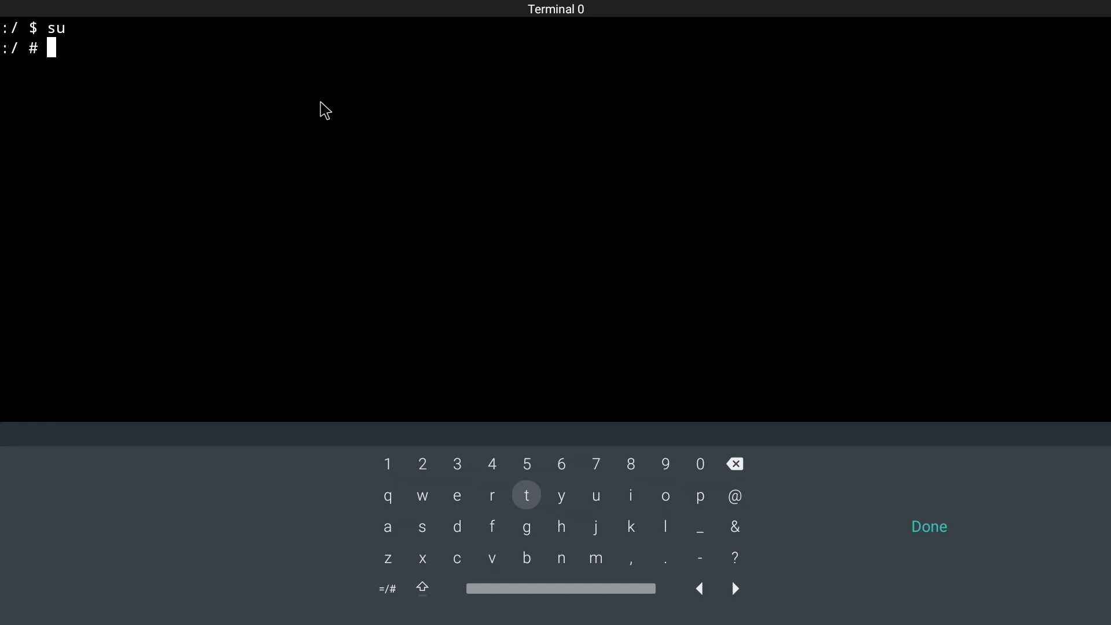
type("rpi4-reco")
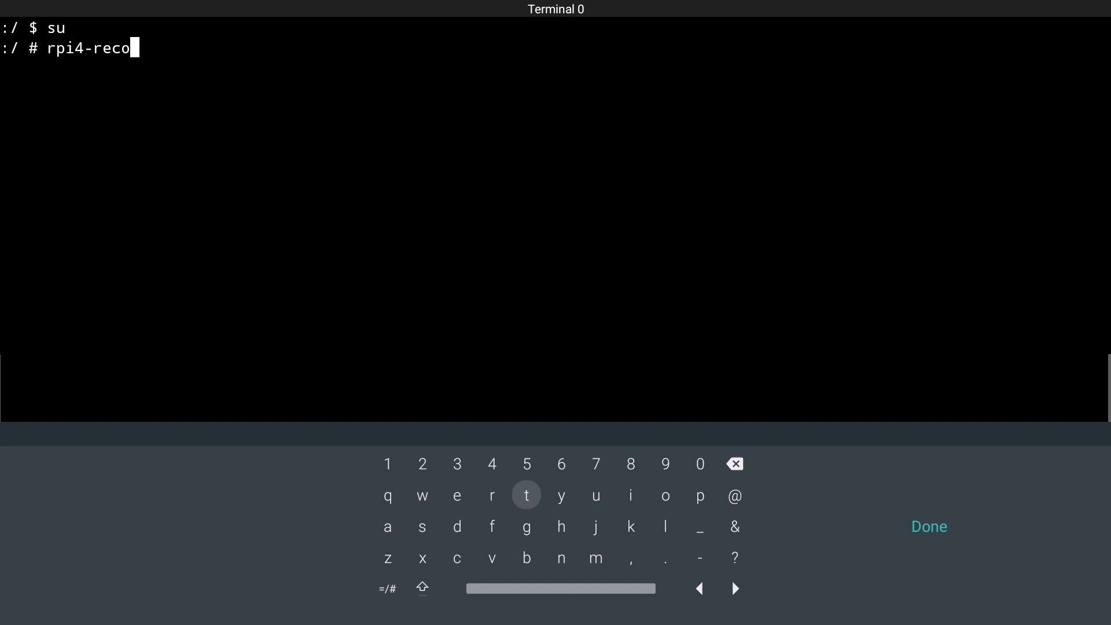
type("very.sh")
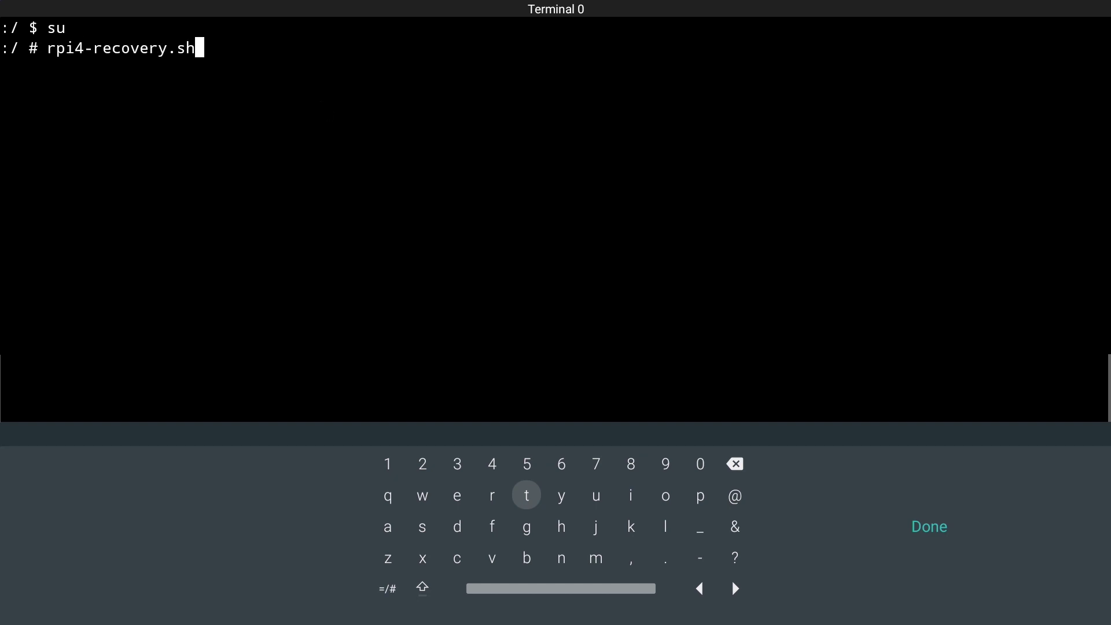
key("Return")
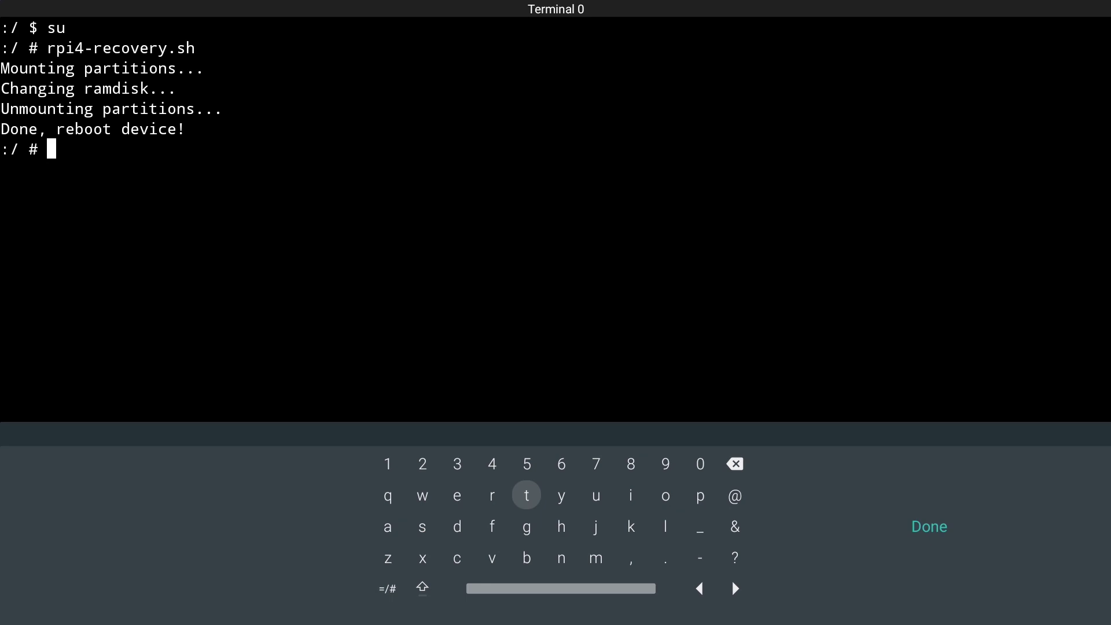
type("reboot")
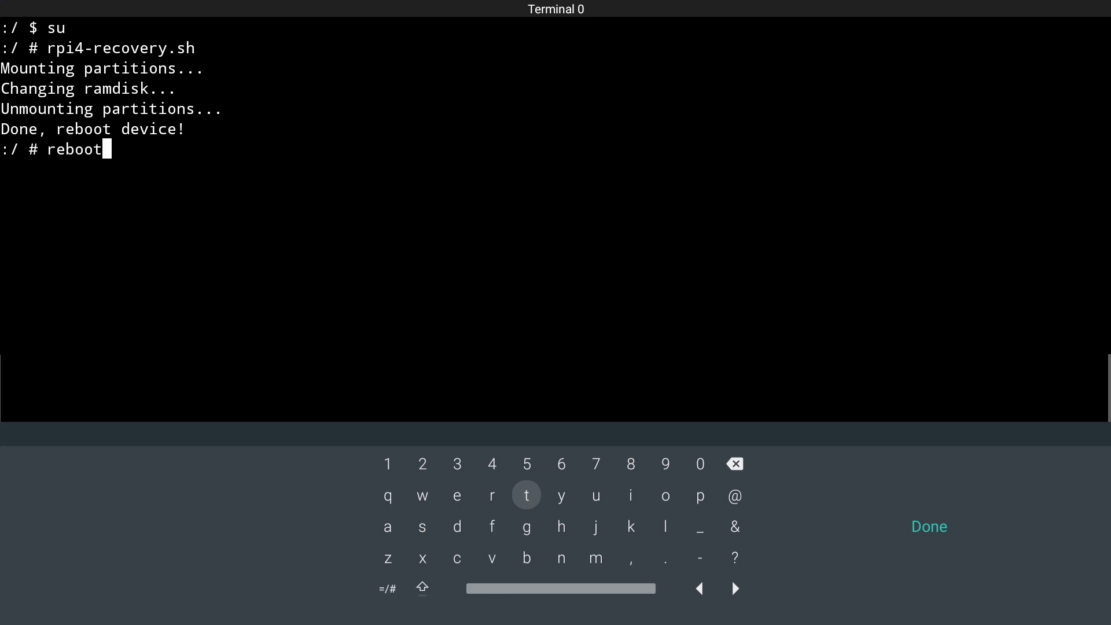
key("Return")
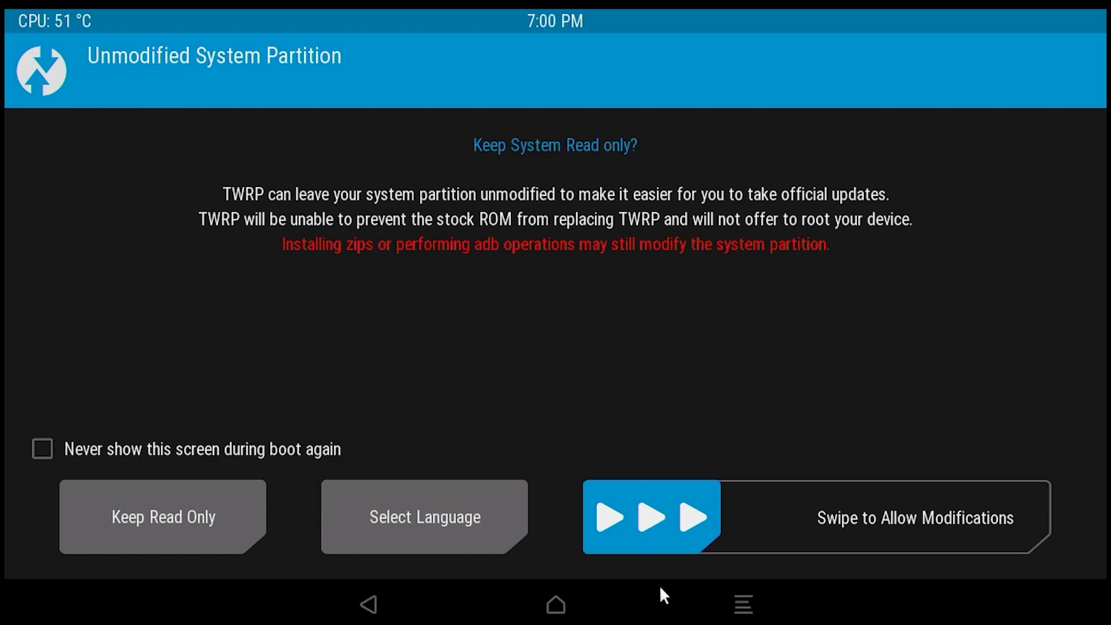
- Swipe to allow system modifications, then mount Boot, System, Vendor and USB-OTG in TWRP
left_click_drag(668, 529, 1098, 488)
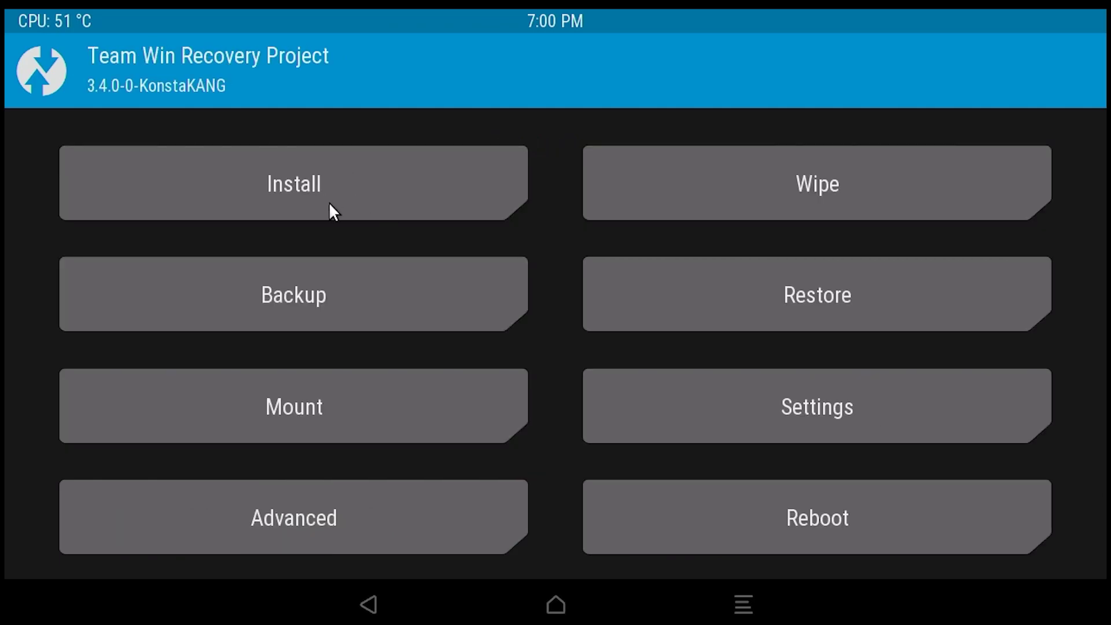
left_click(311, 412)
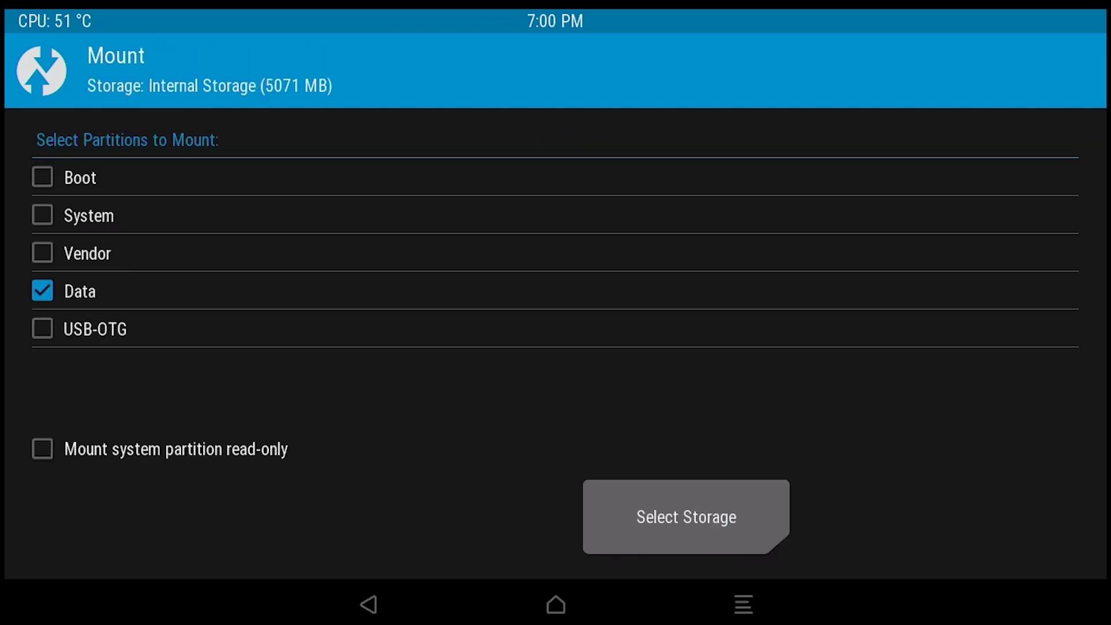
left_click(69, 180)
left_click(81, 216)
left_click(63, 253)
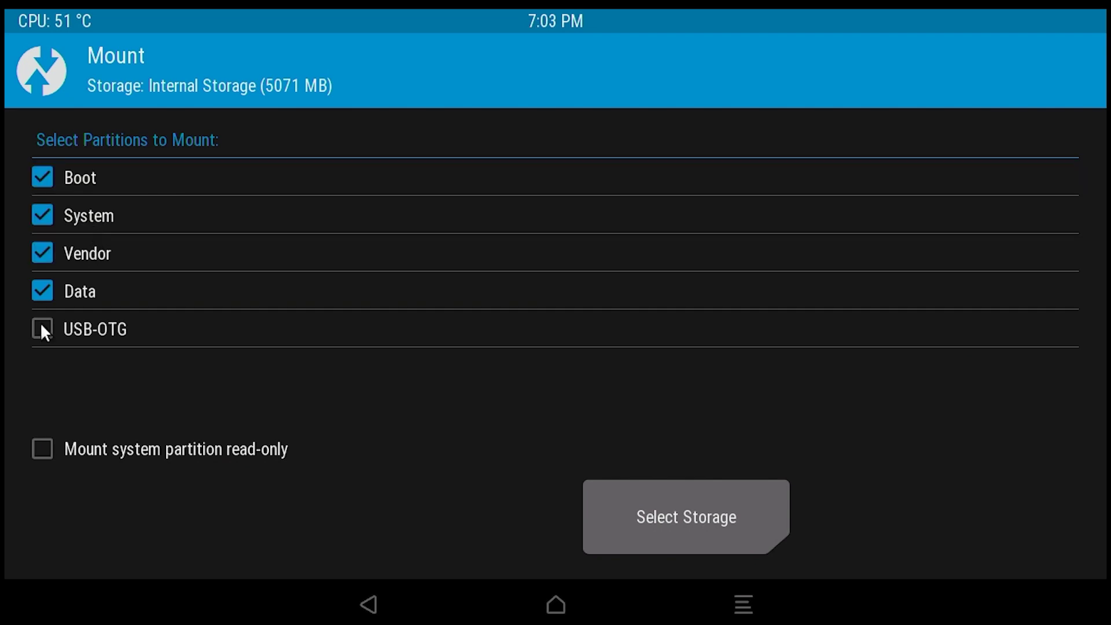
left_click(41, 325)
left_click(370, 608)
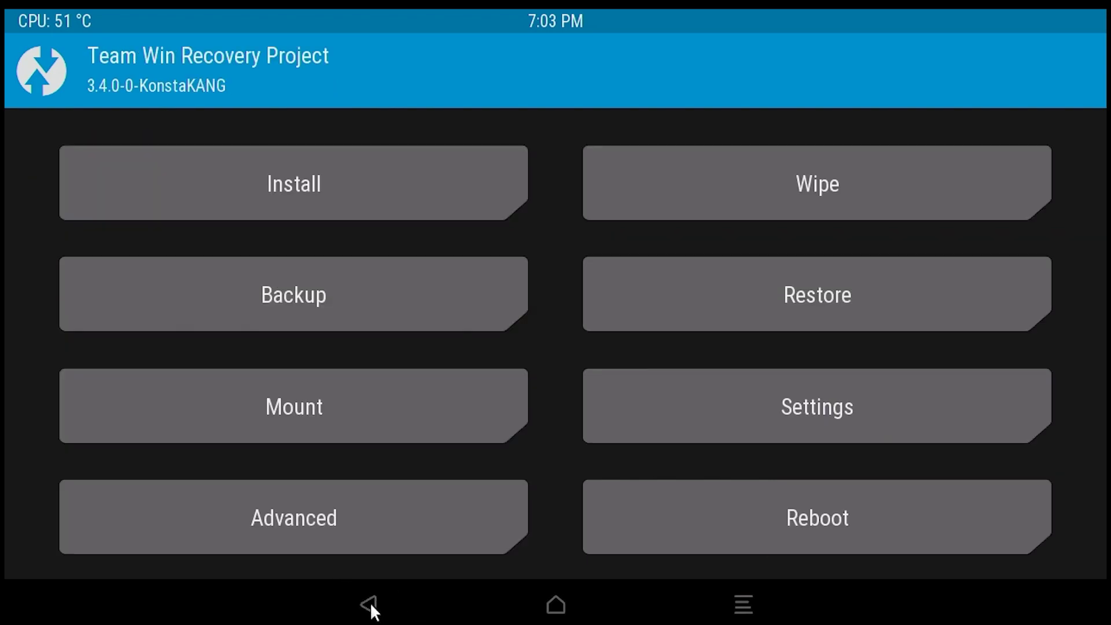
- Switch Install storage to USB-OTG and flash open_gapps-arm-10.0-tvstock-20200709.zip
left_click(341, 185)
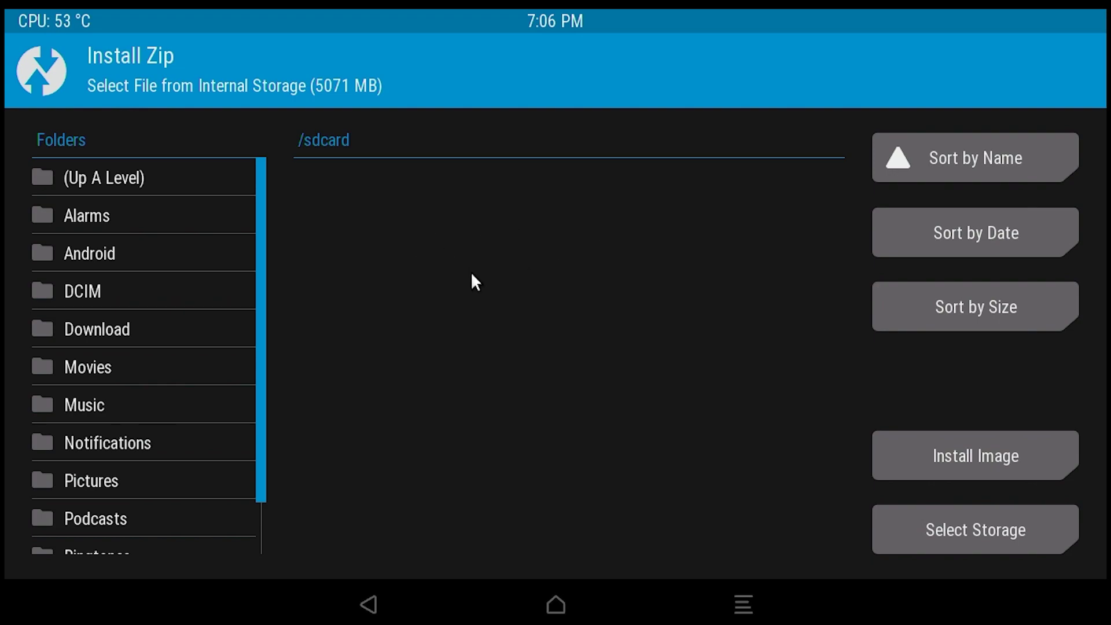
left_click(978, 542)
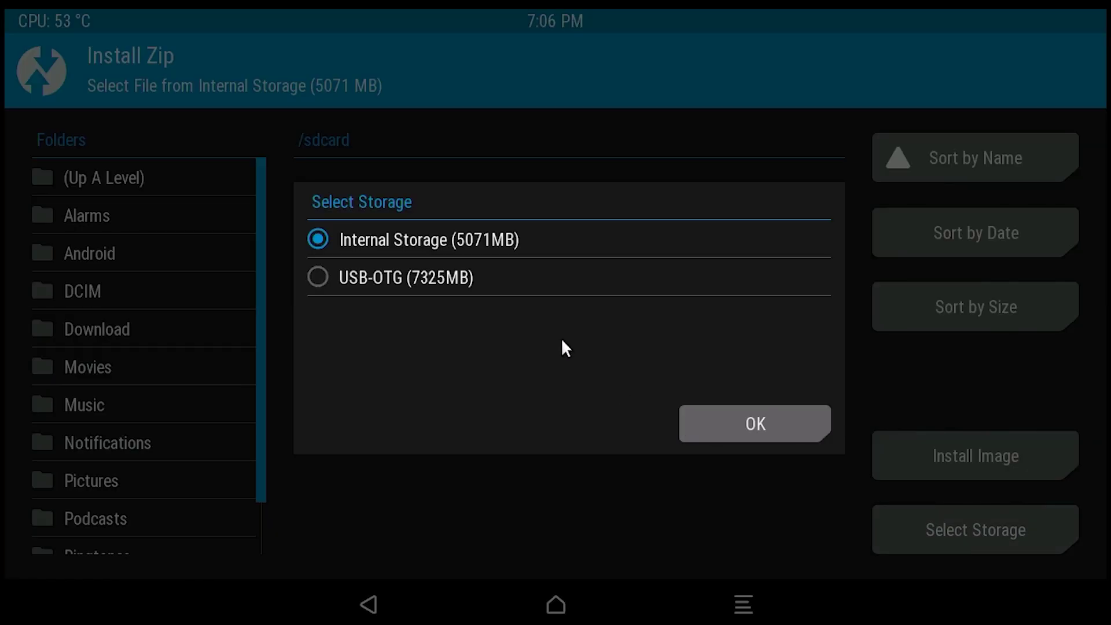
left_click(399, 277)
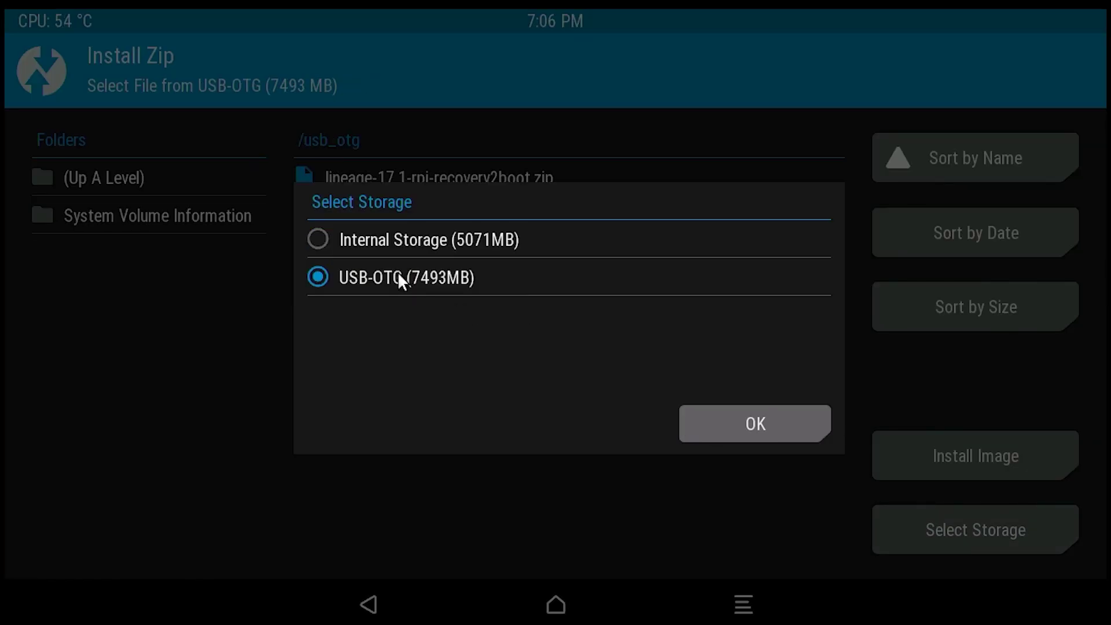
left_click(711, 438)
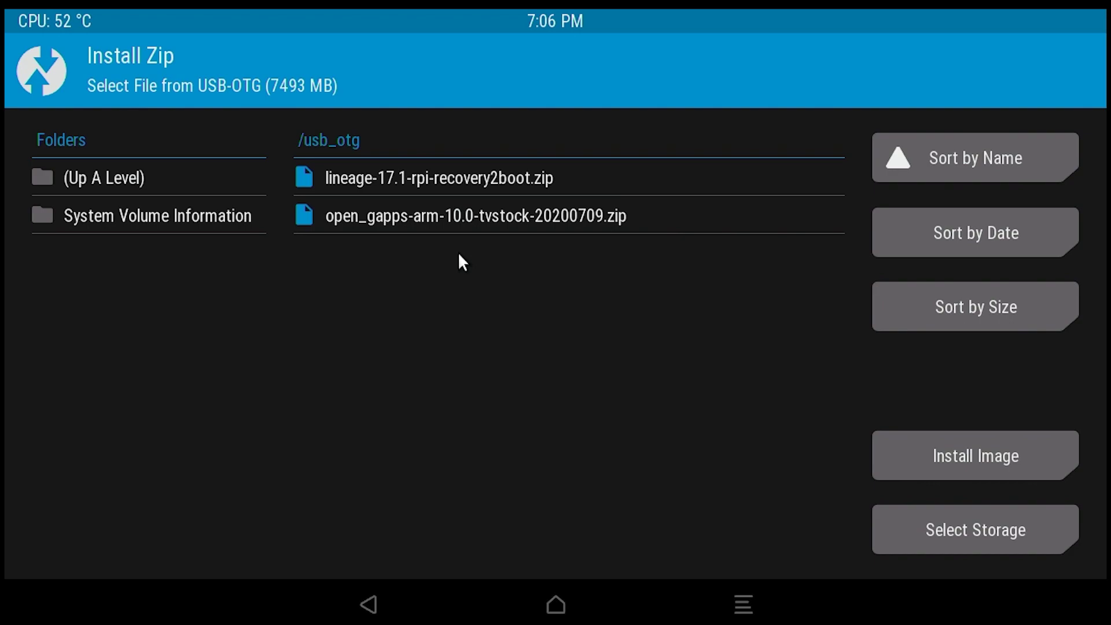
left_click(460, 219)
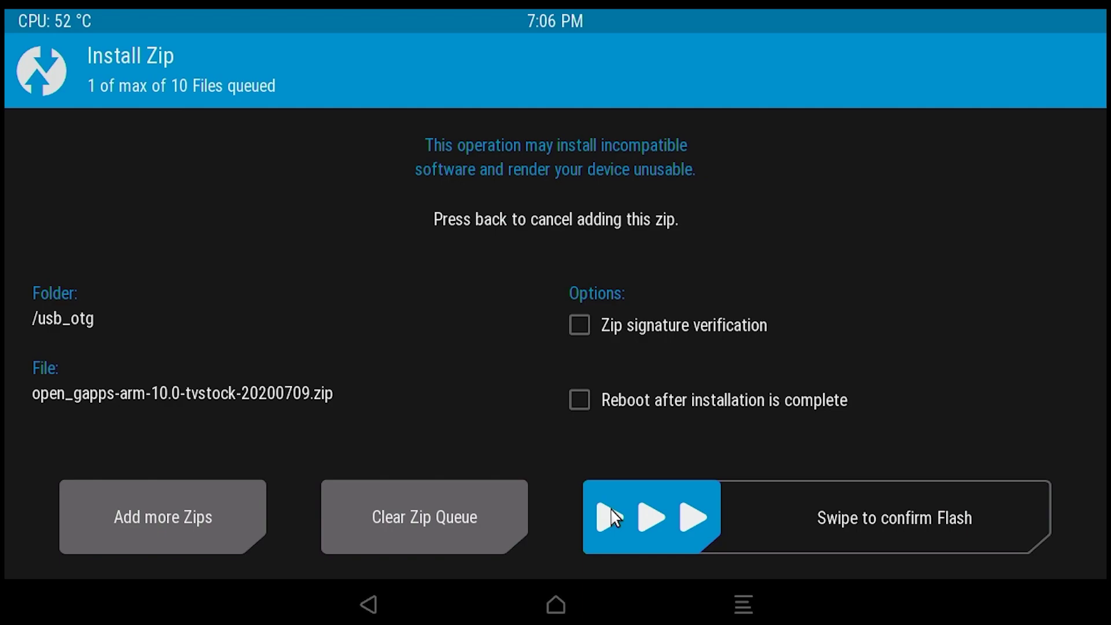
left_click_drag(610, 517, 1054, 495)
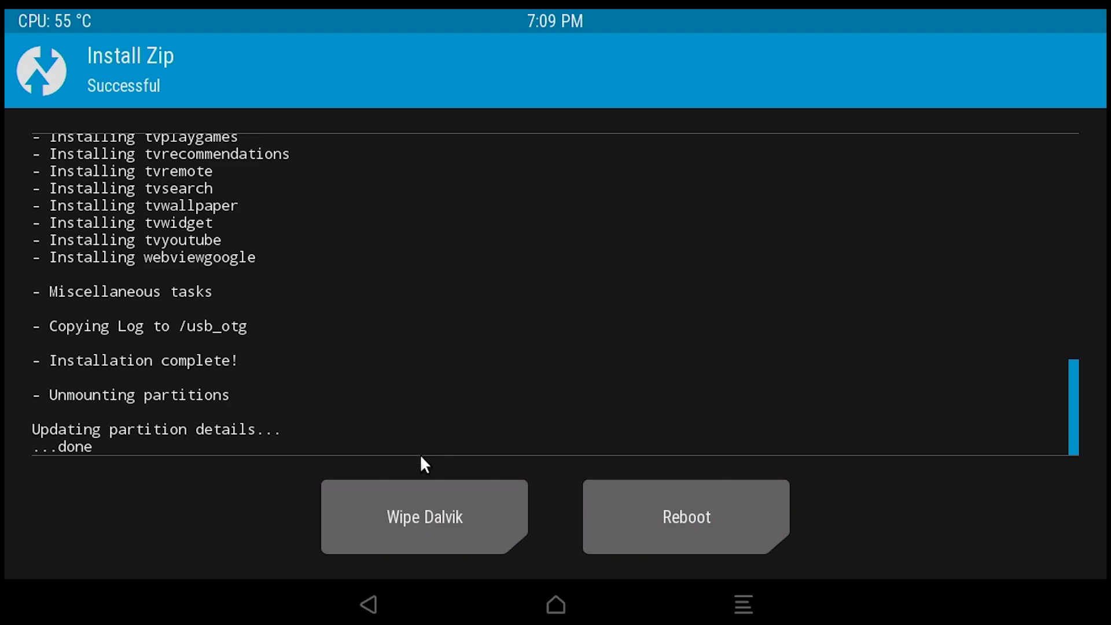
- Wipe the Dalvik cache, then go back to the zip list on /usb_otg
left_click(424, 536)
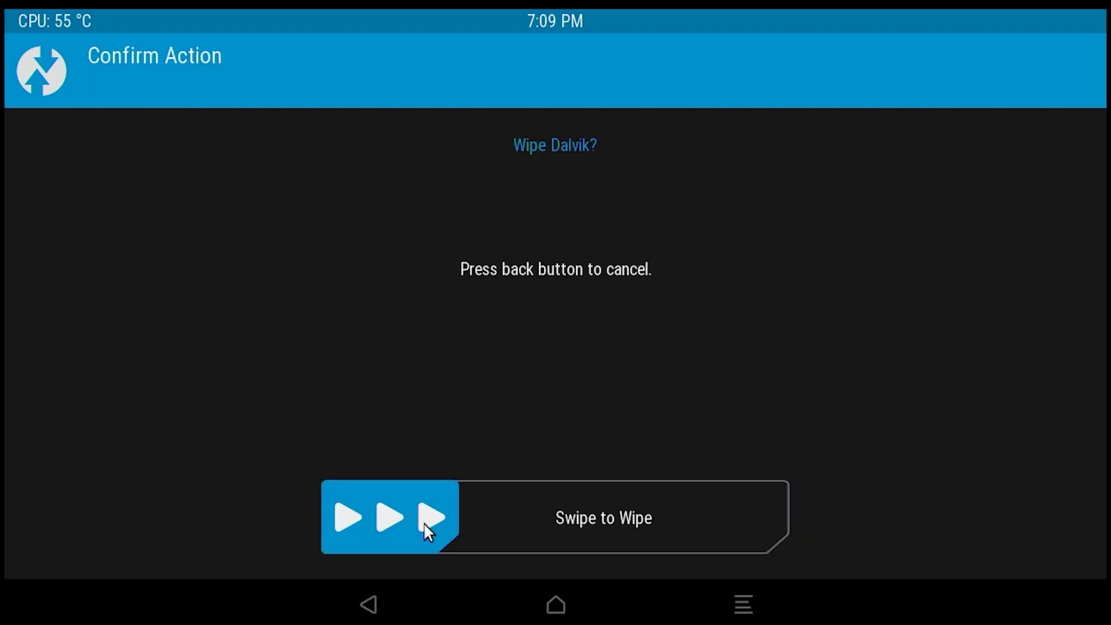
left_click_drag(424, 524, 783, 511)
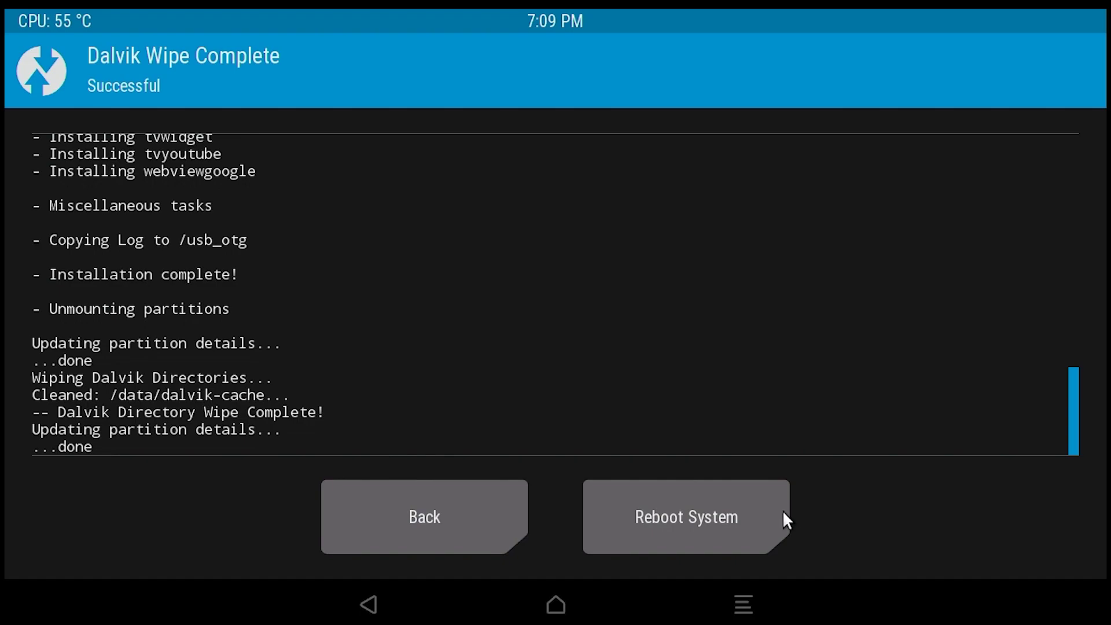
left_click(372, 606)
left_click(372, 605)
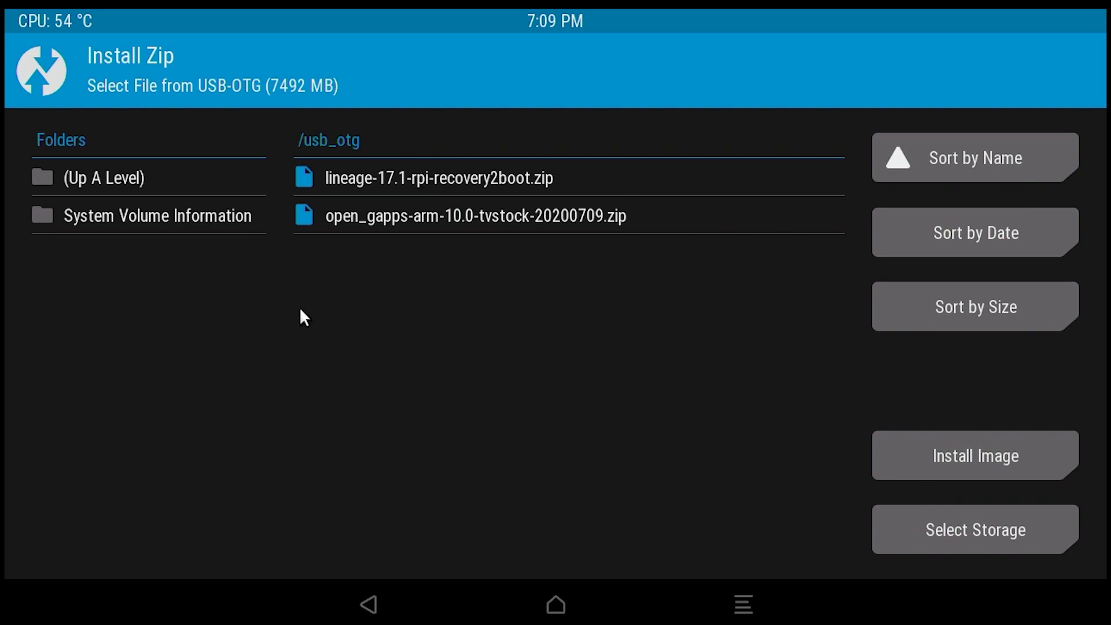
- Flash lineage-17.1-rpi-recovery2boot.zip, then reboot to System
left_click(426, 180)
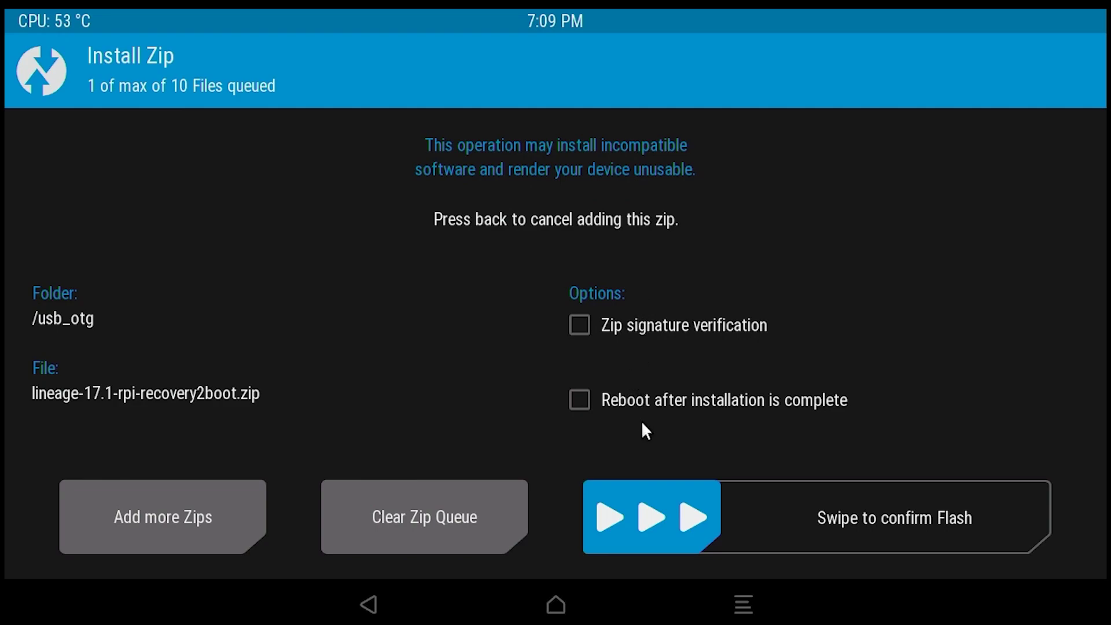
left_click_drag(665, 509, 1013, 498)
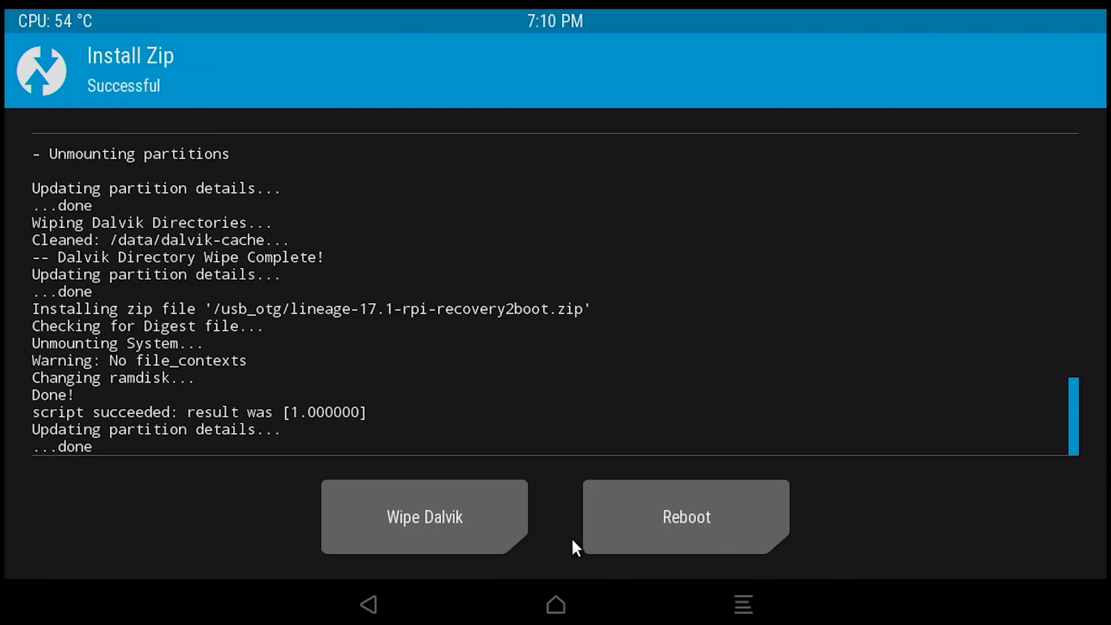
left_click(630, 523)
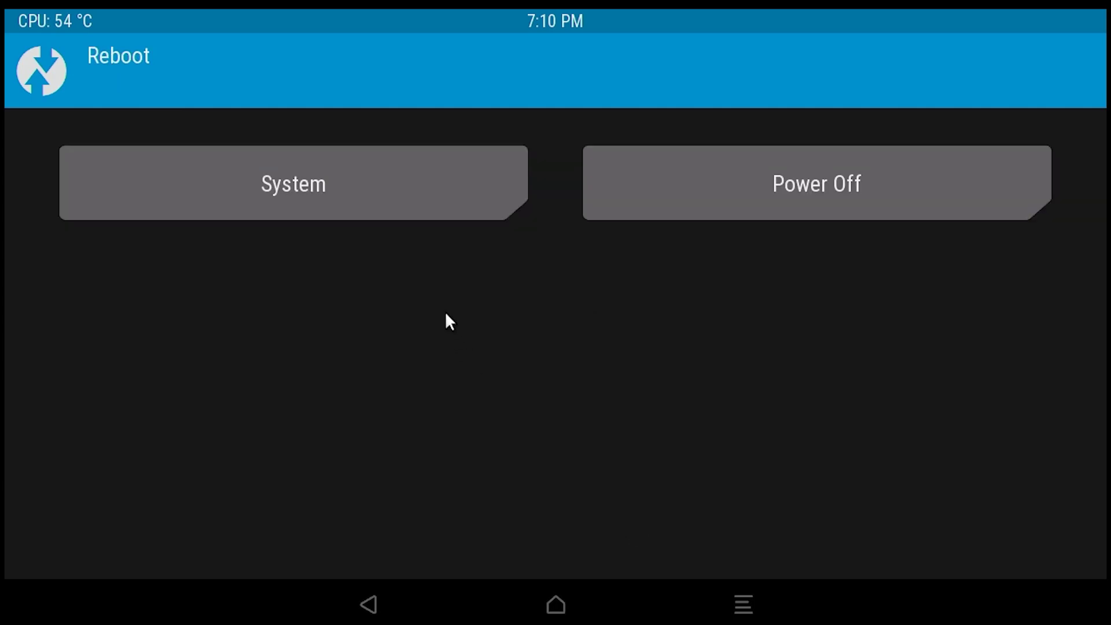
left_click(263, 187)
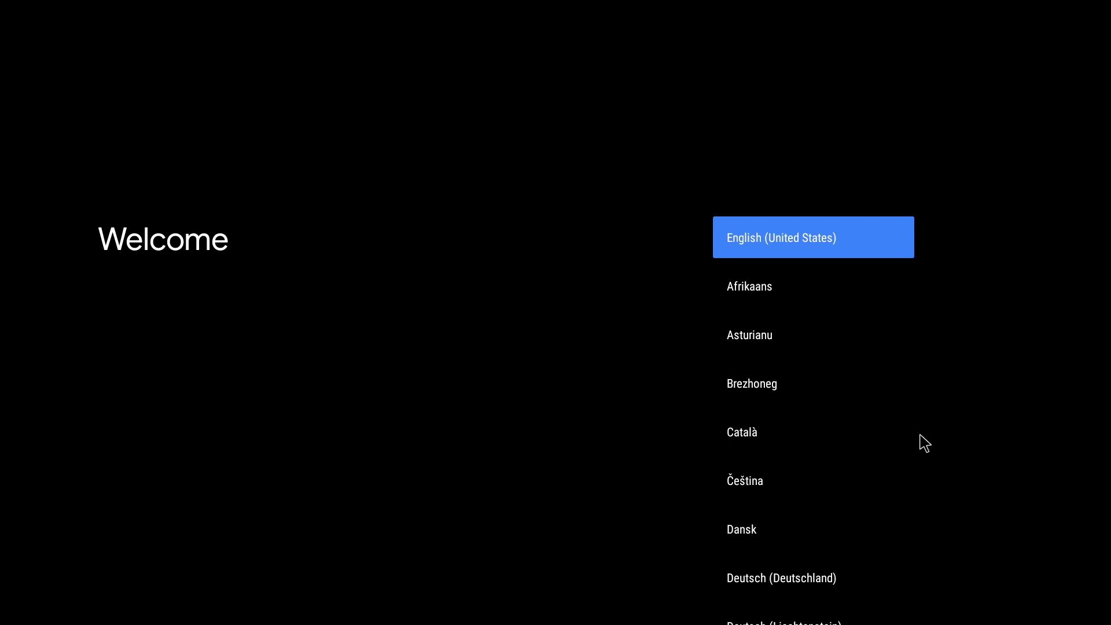
- Choose English (United States), accept Google's terms, and allow location and diagnostics
left_click(805, 266)
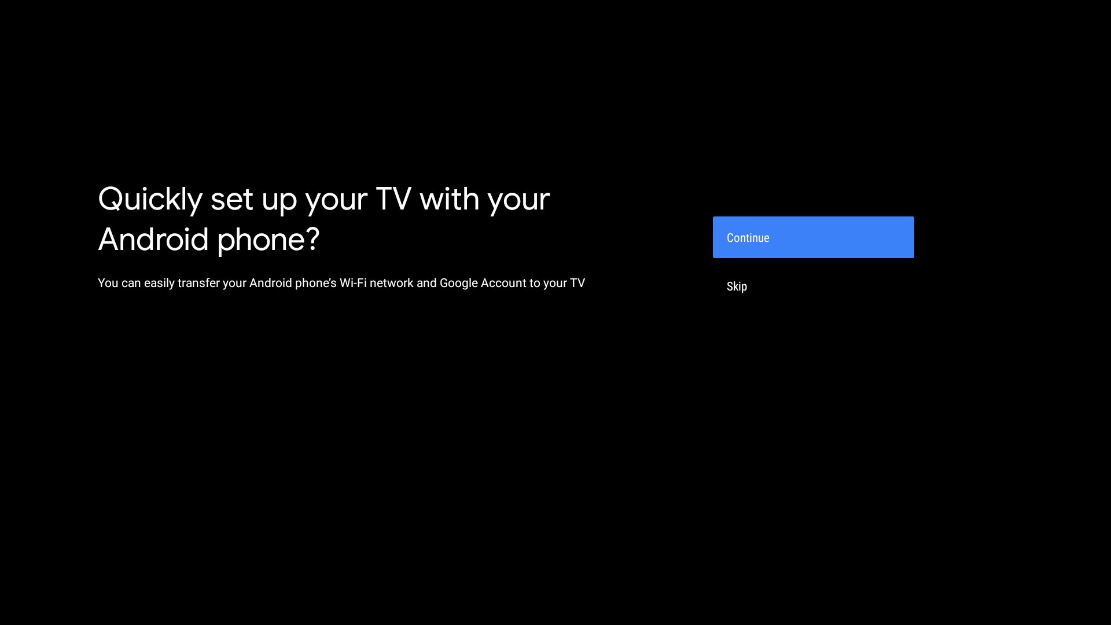
left_click(806, 248)
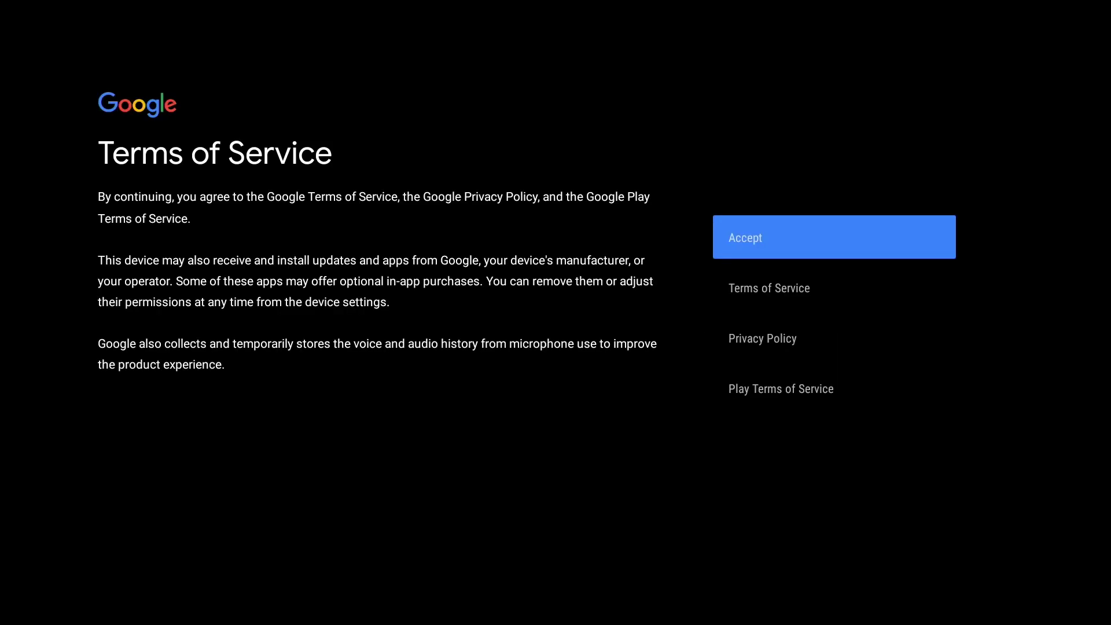
left_click(816, 248)
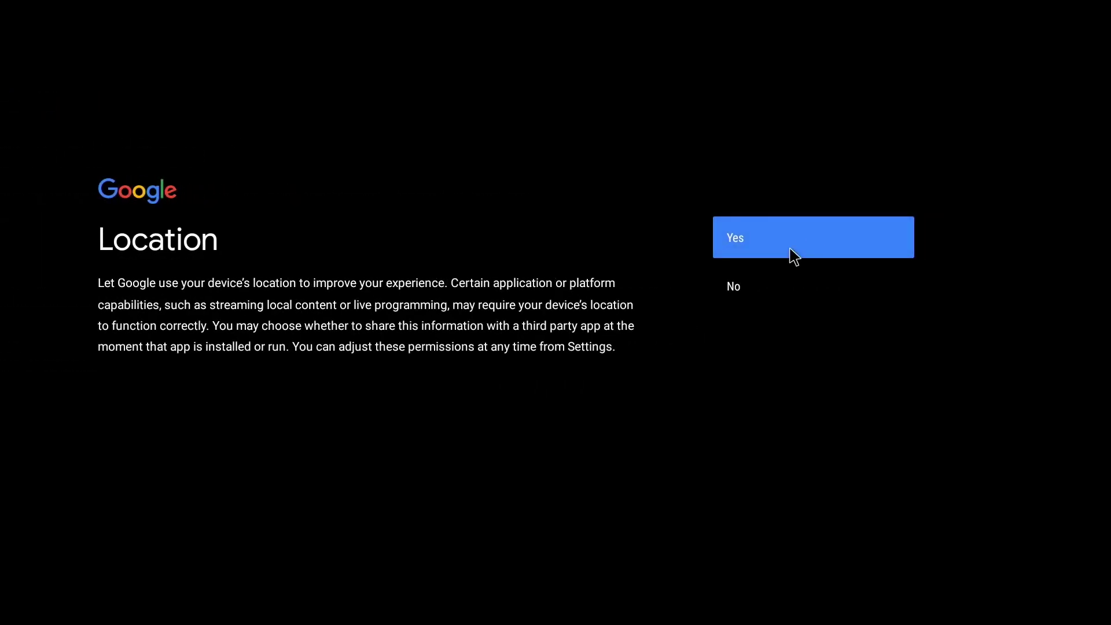
left_click(789, 247)
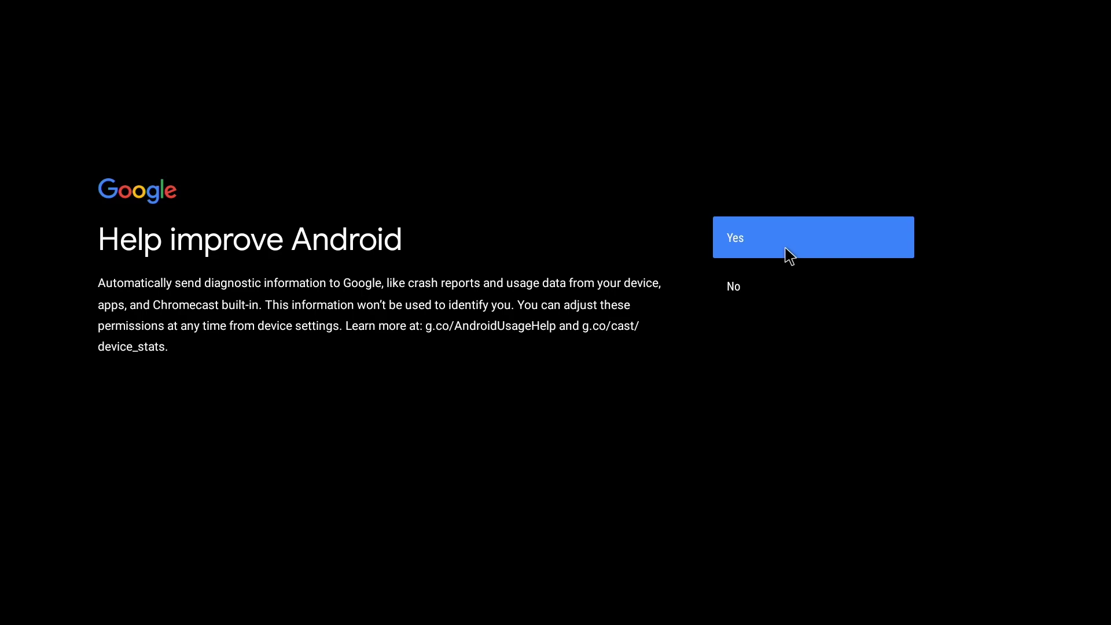
left_click(788, 255)
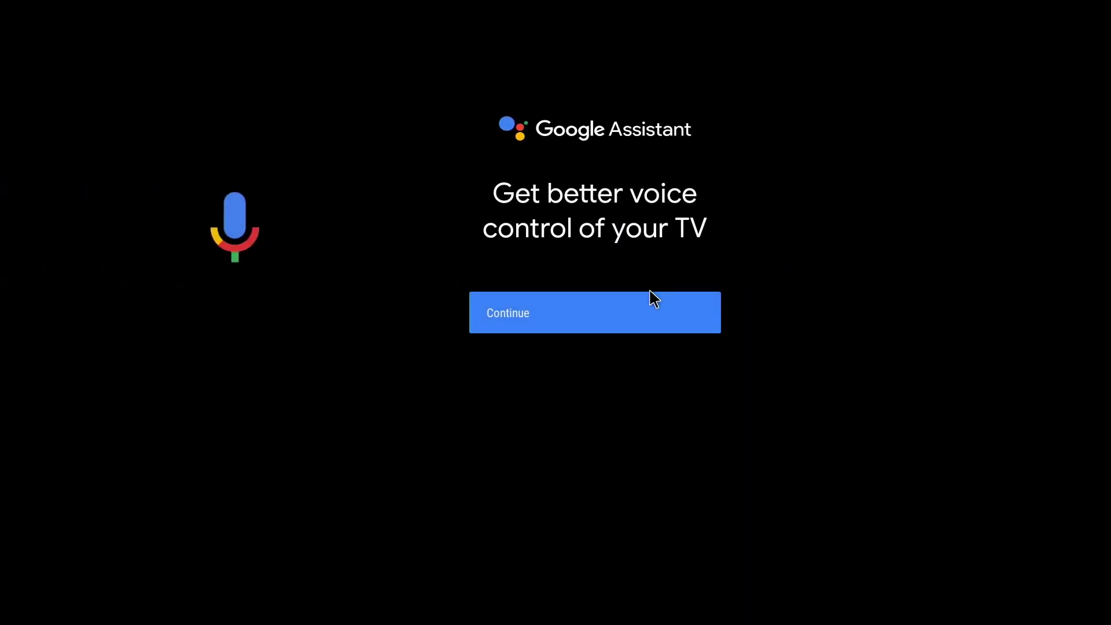
- Get past the Google Assistant intro and privacy notice and turn on personal results
left_click(650, 327)
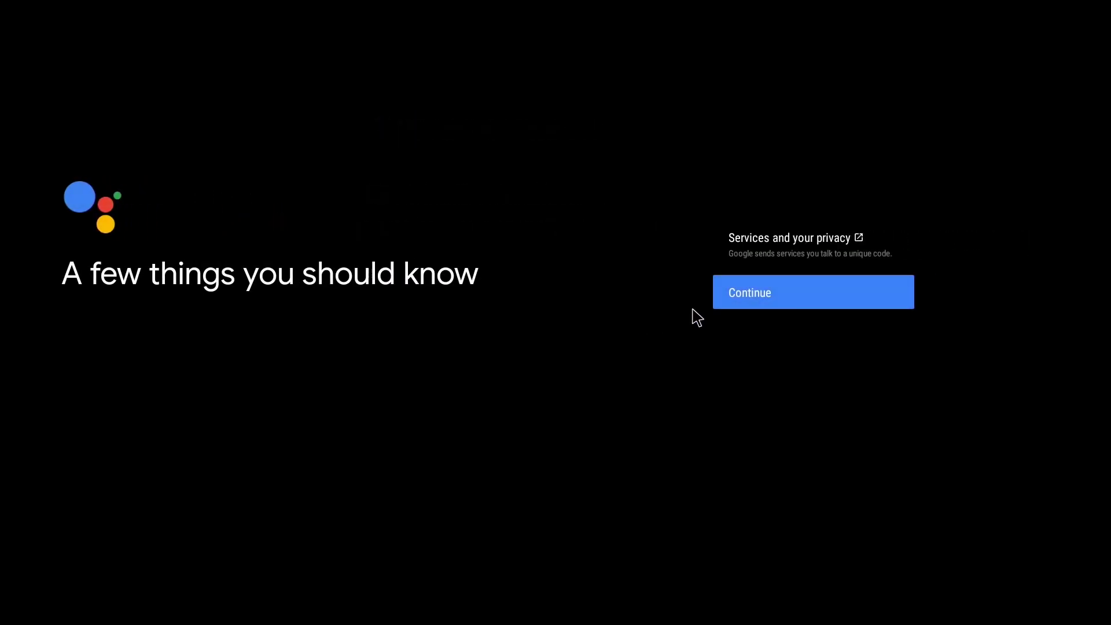
left_click(754, 303)
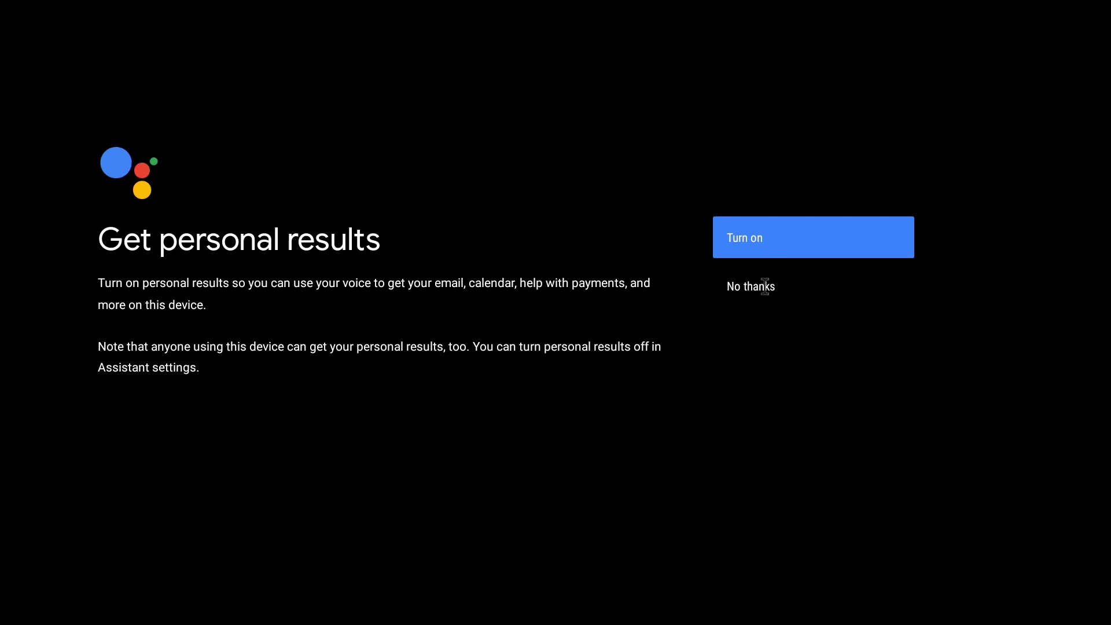
left_click(785, 253)
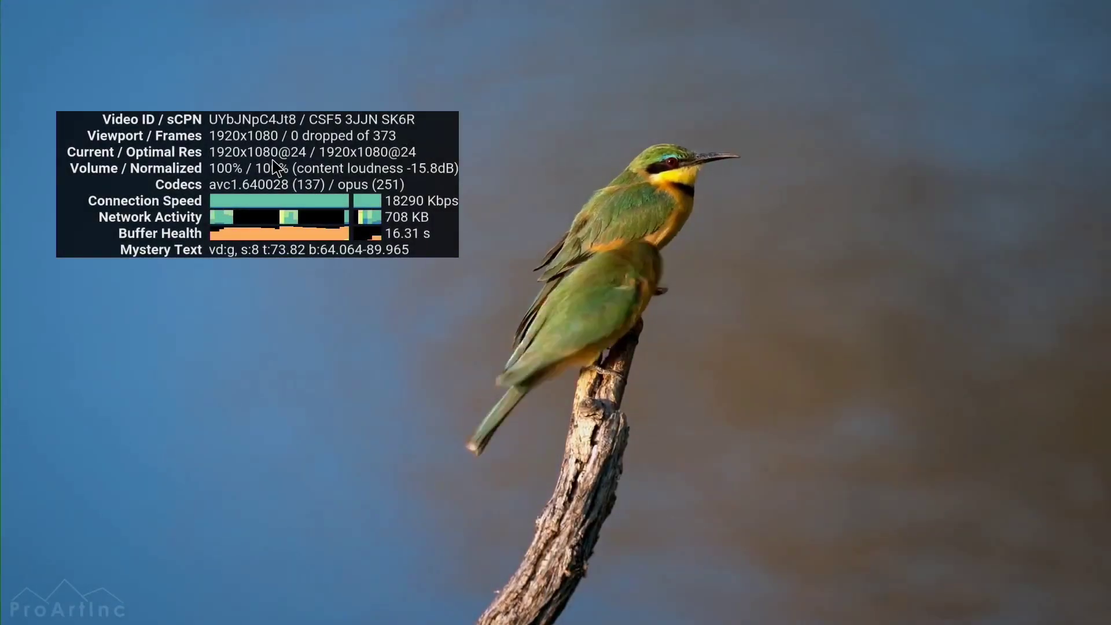
- Watch African Birds Part 3 playing at 1920x1080@24 with Stats for nerds shown
mouse_move(272, 152)
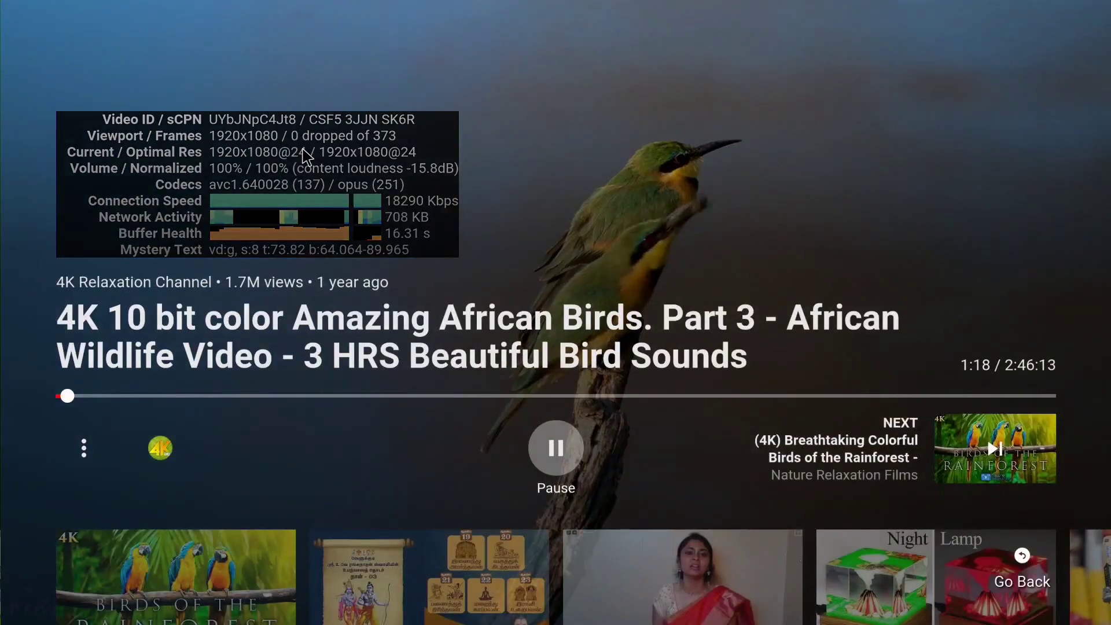